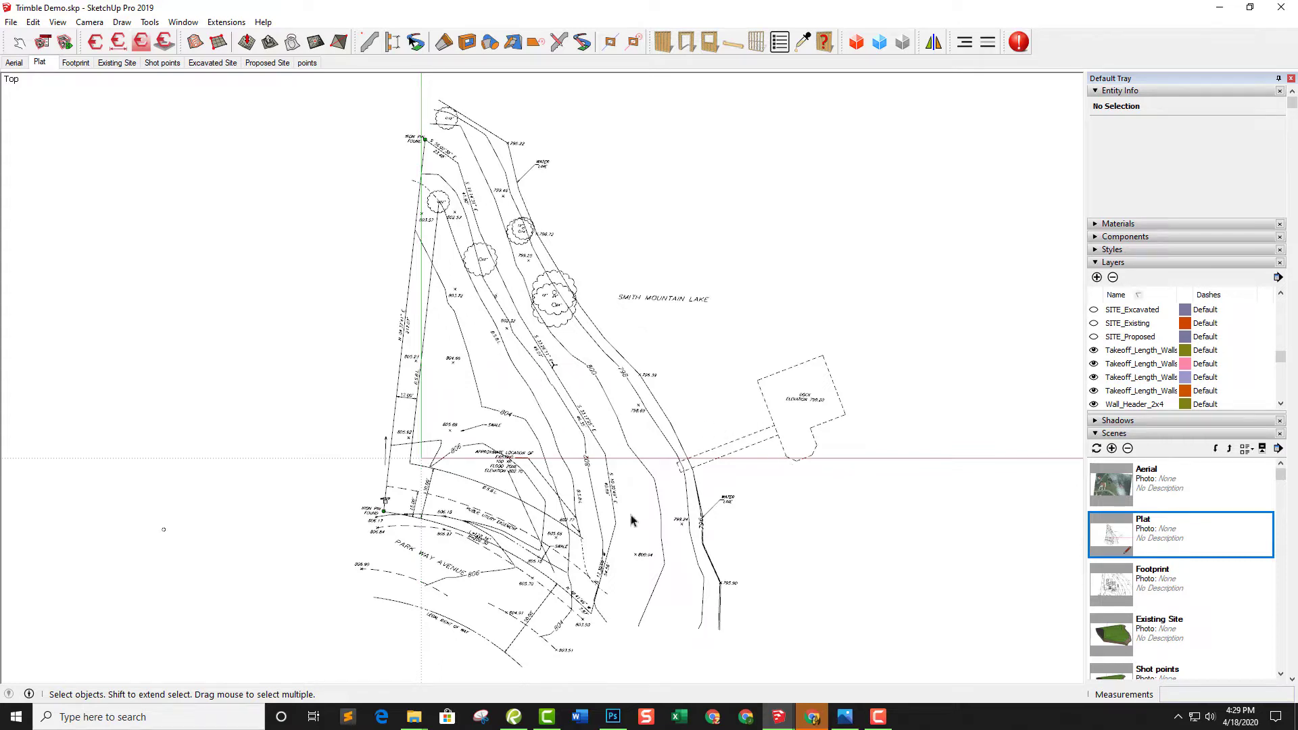
Check the lot group and its iron pin corners on the plat, and show the Footprint scene of the house on the lot
left_click(608, 360)
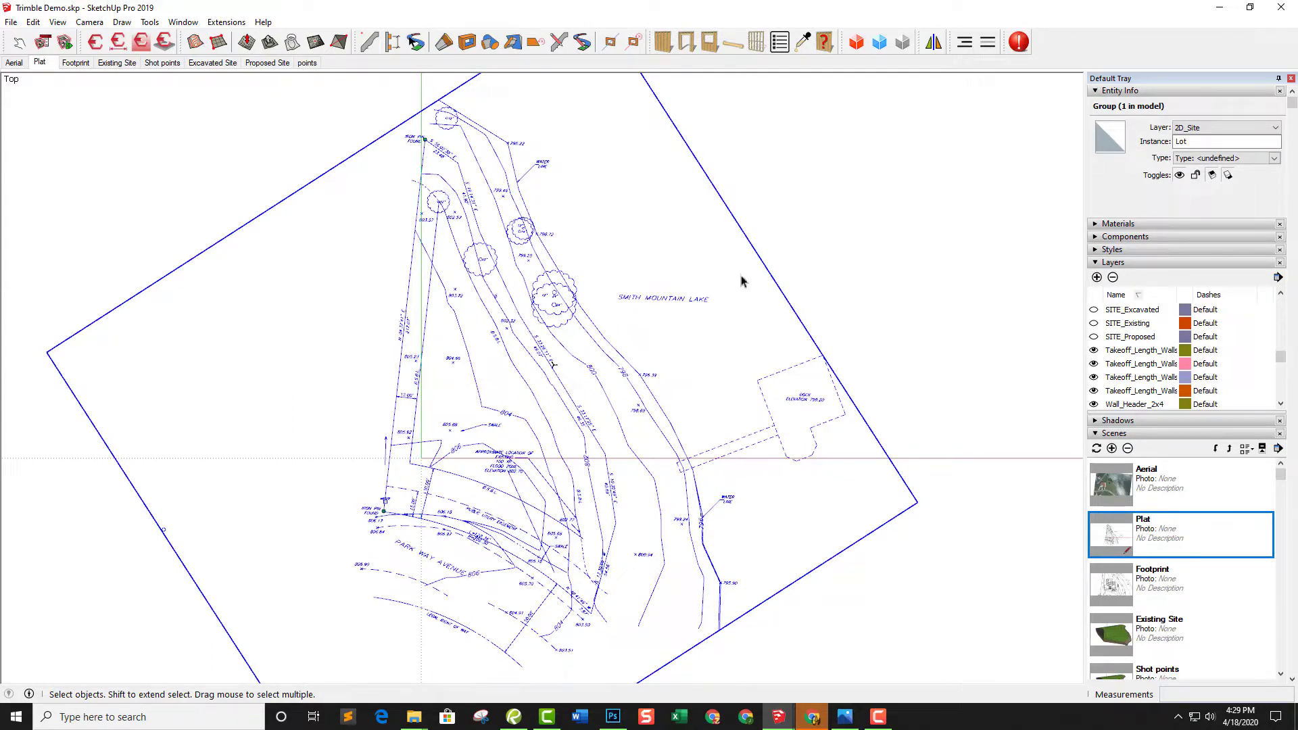
left_click(849, 199)
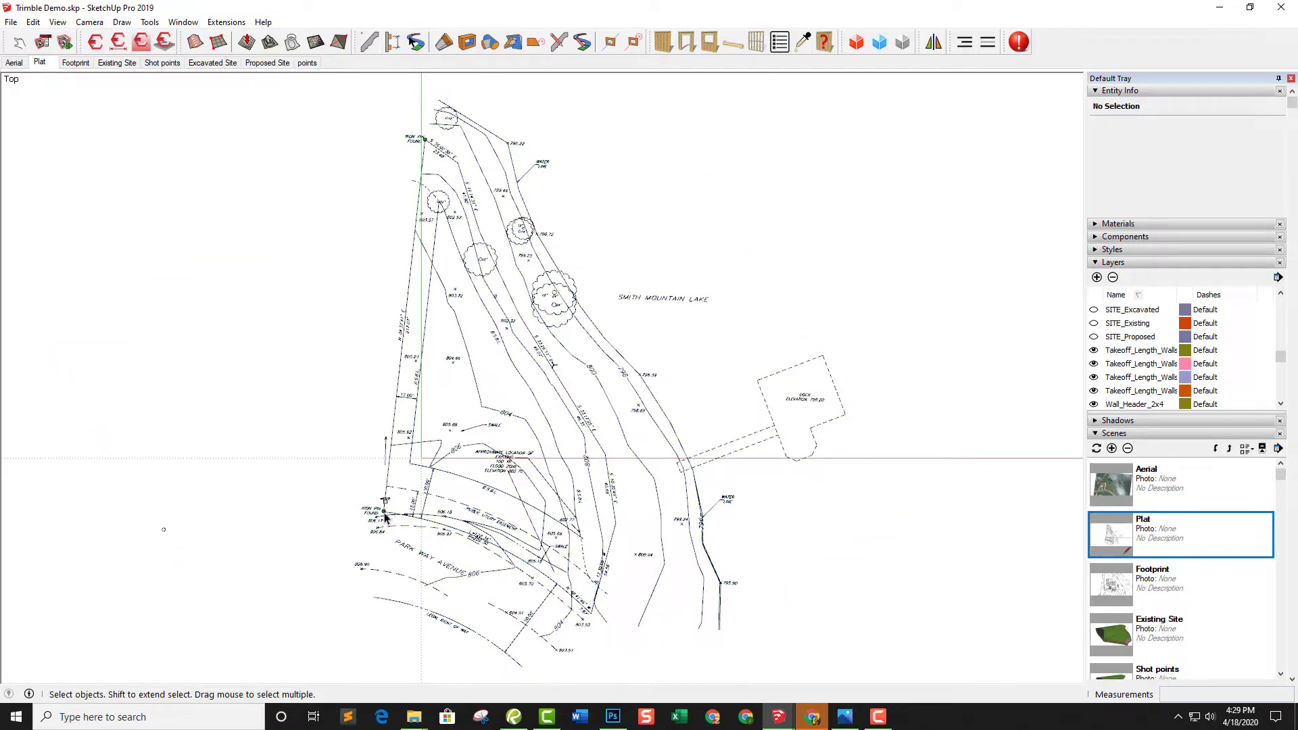
scroll(384, 517, "up", 3)
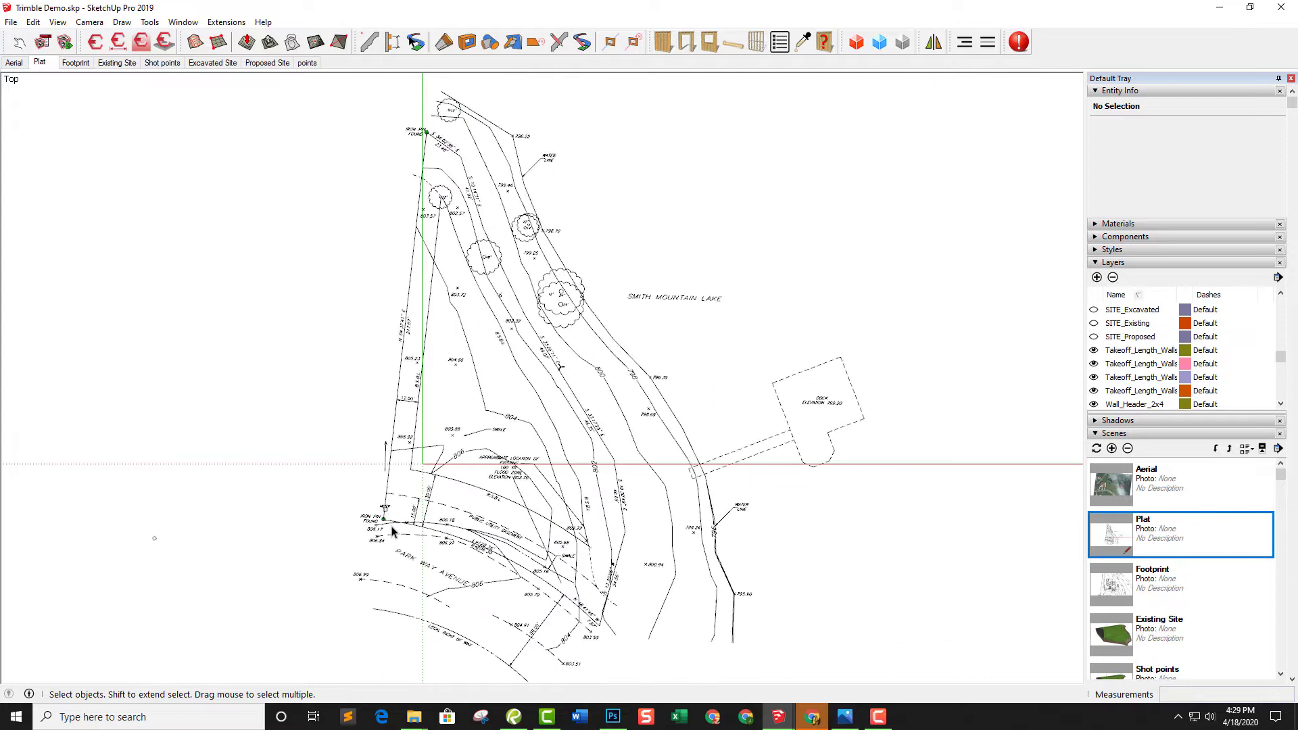
left_click(386, 523)
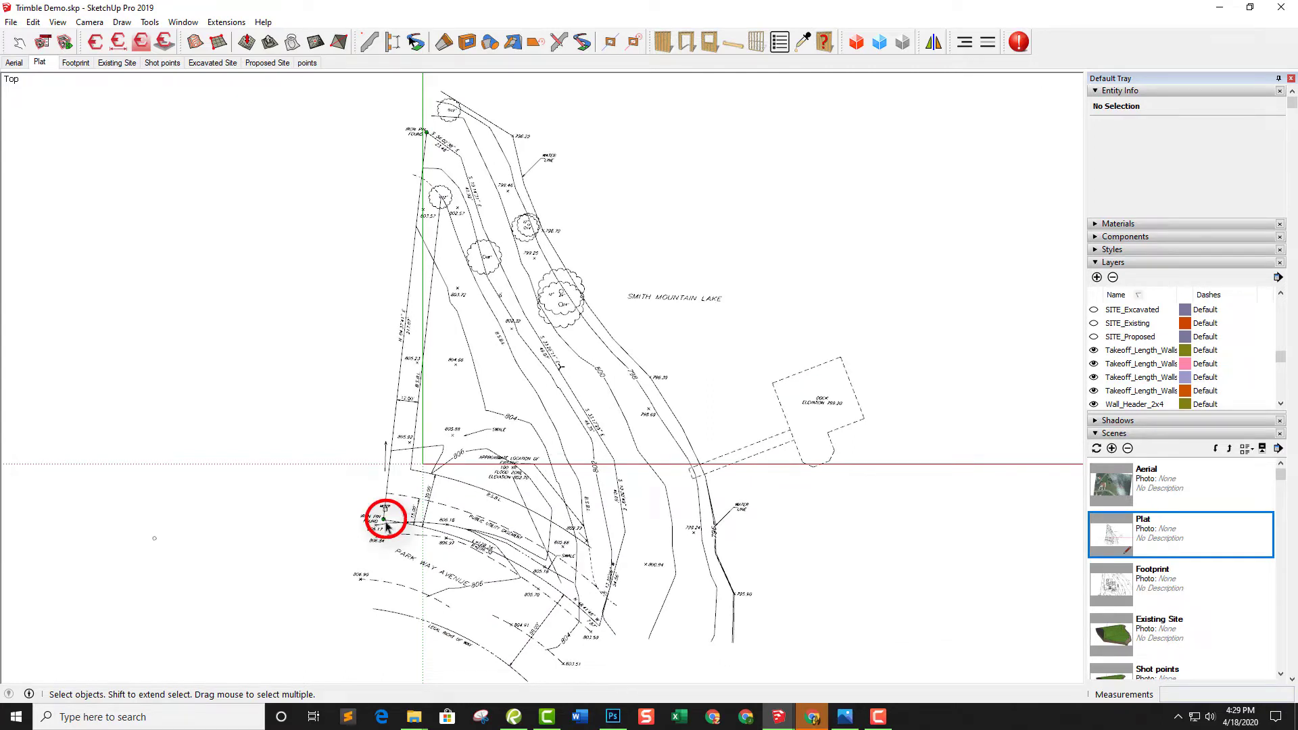
left_click(428, 133)
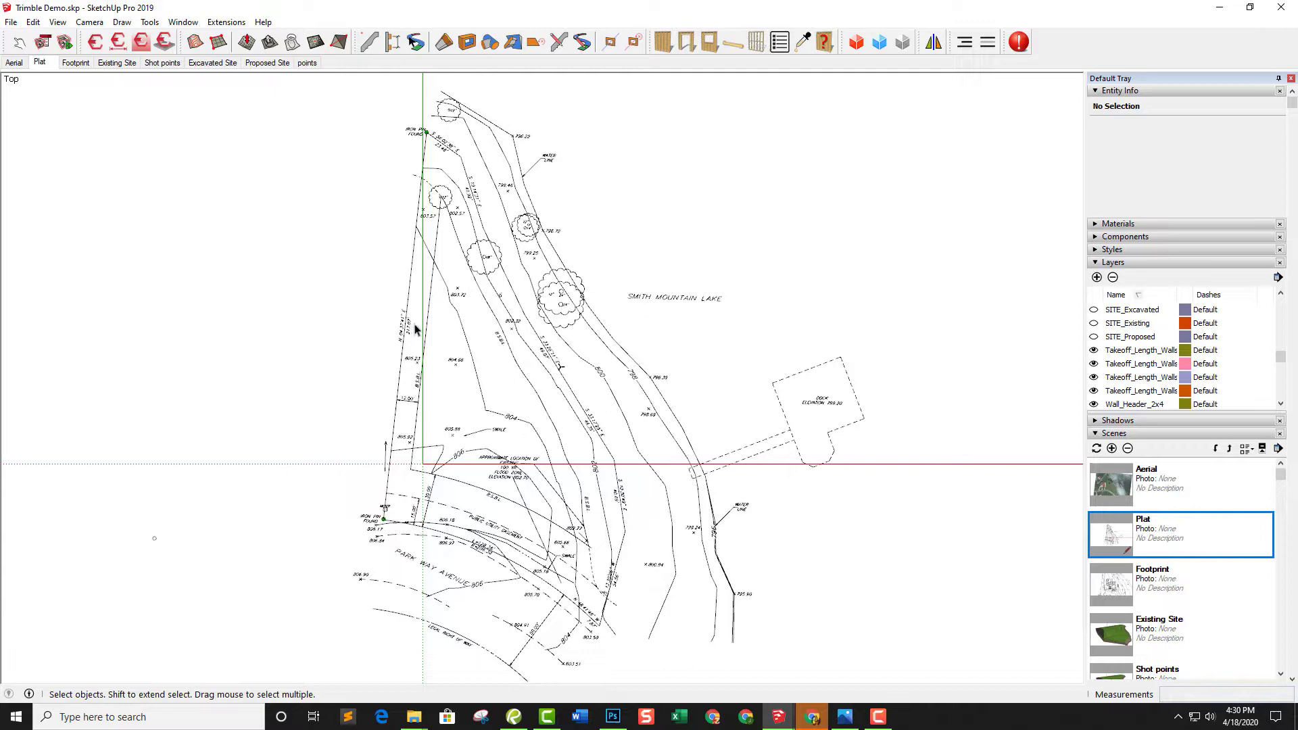
left_click(76, 63)
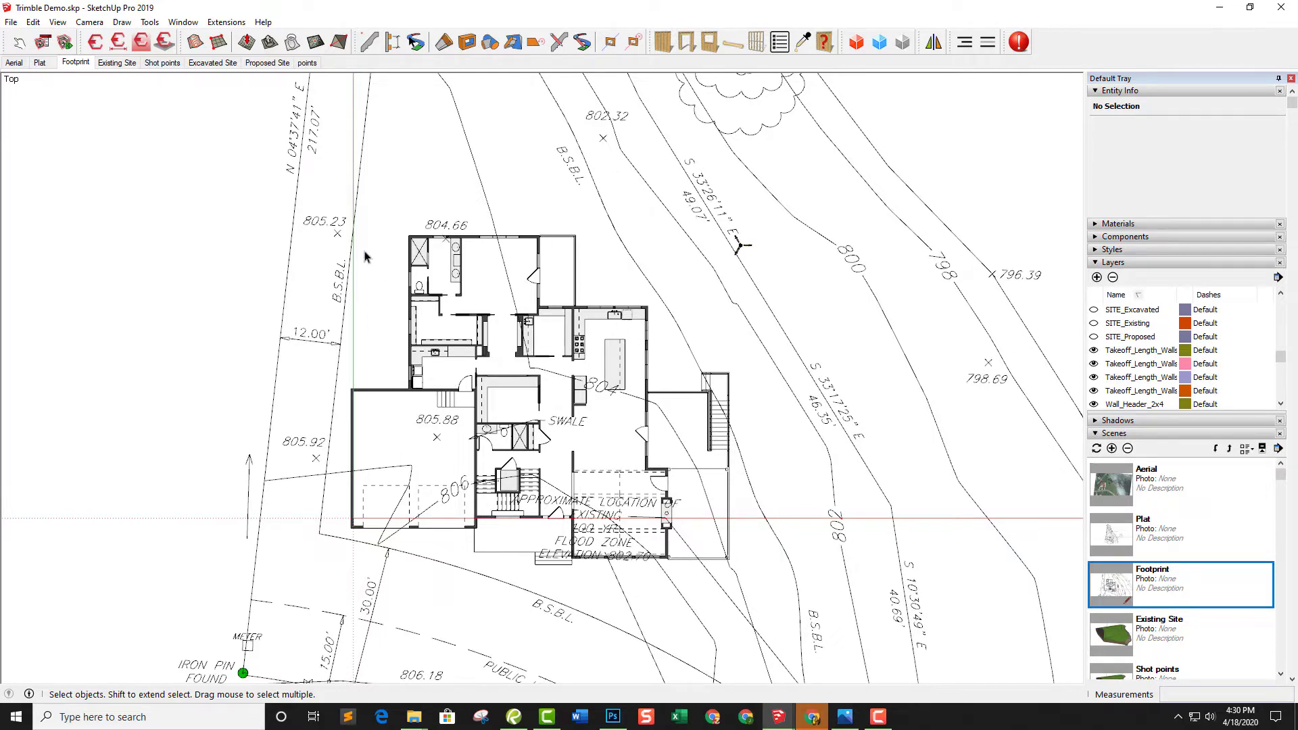
Show the Existing Site scene and examine the surveying tripod's position relative to the two corner pins on the terrain
left_click(116, 62)
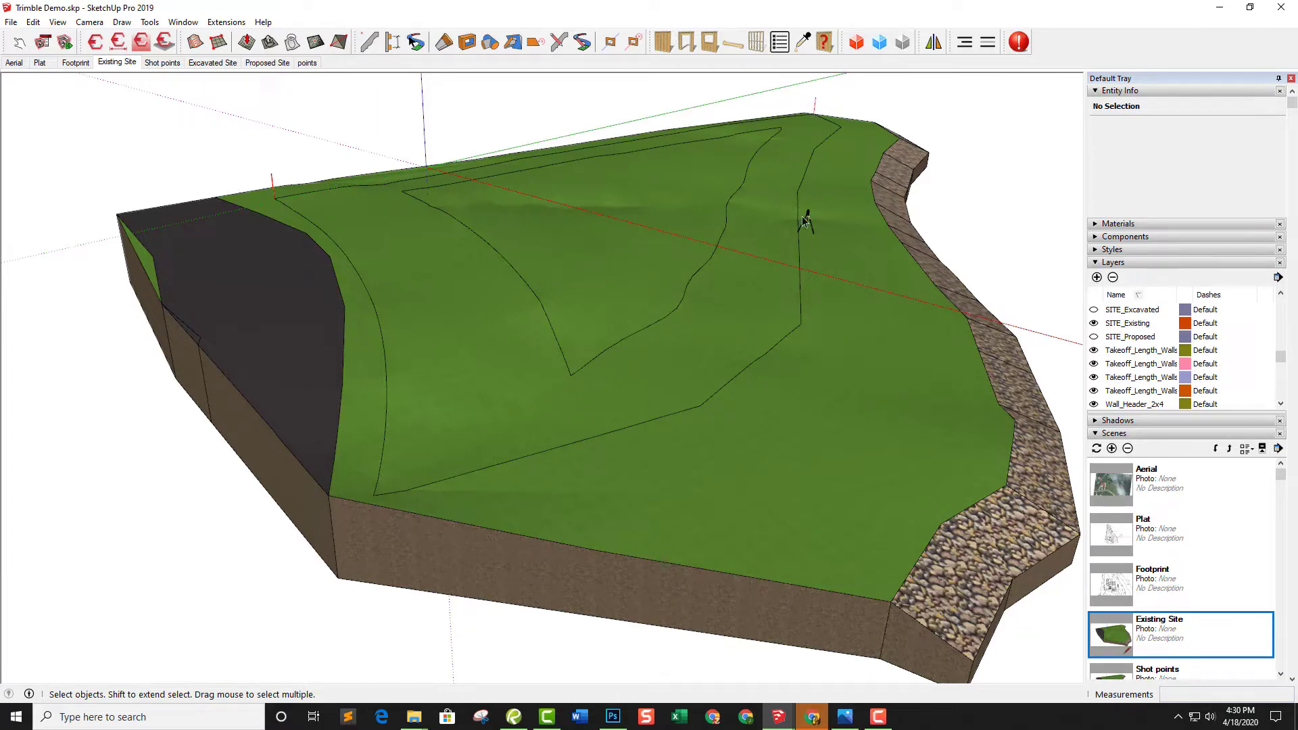
scroll(834, 220, "up", 10)
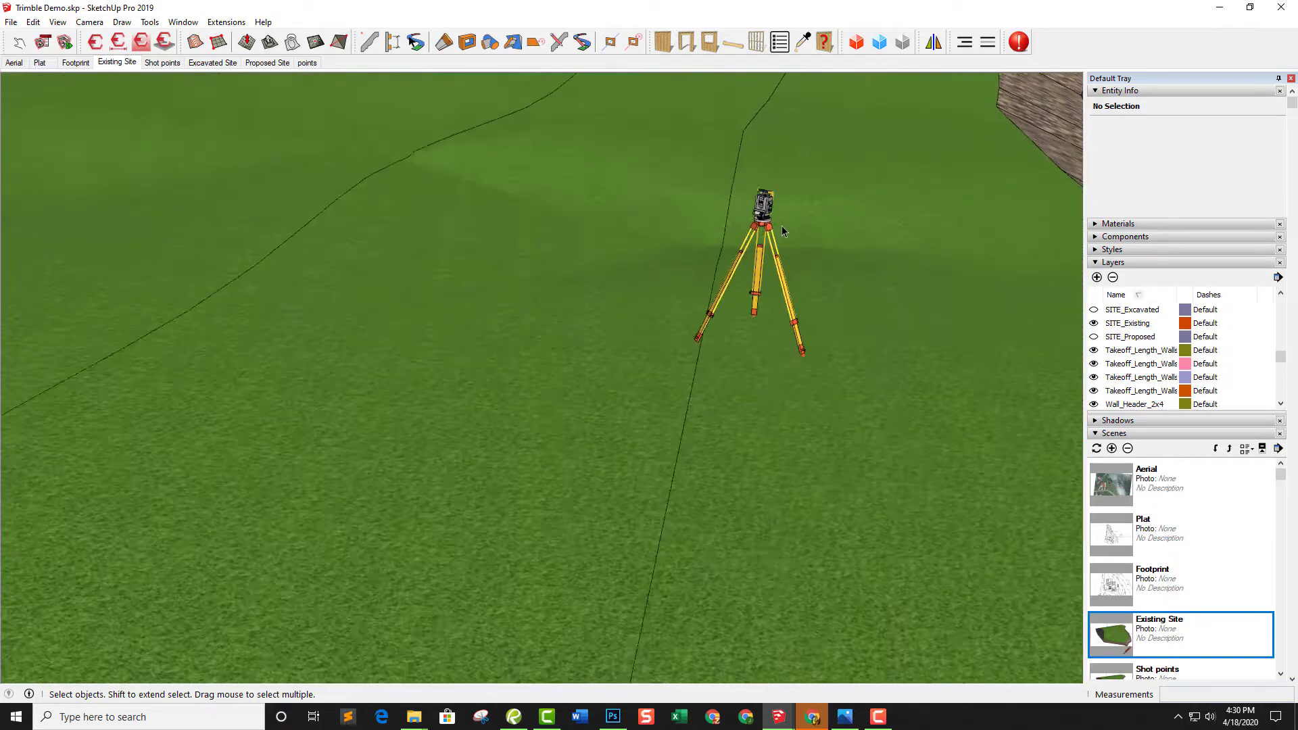
scroll(801, 277, "down", 10)
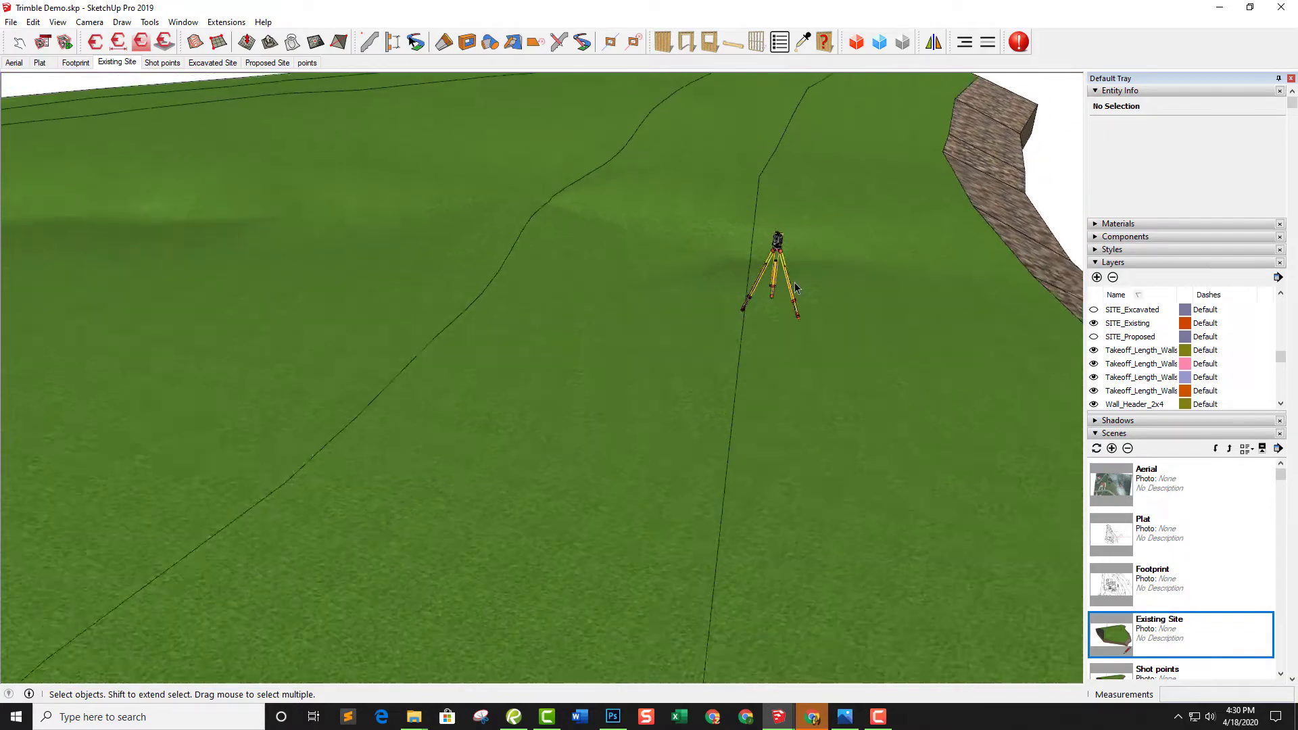
scroll(791, 291, "down", 5)
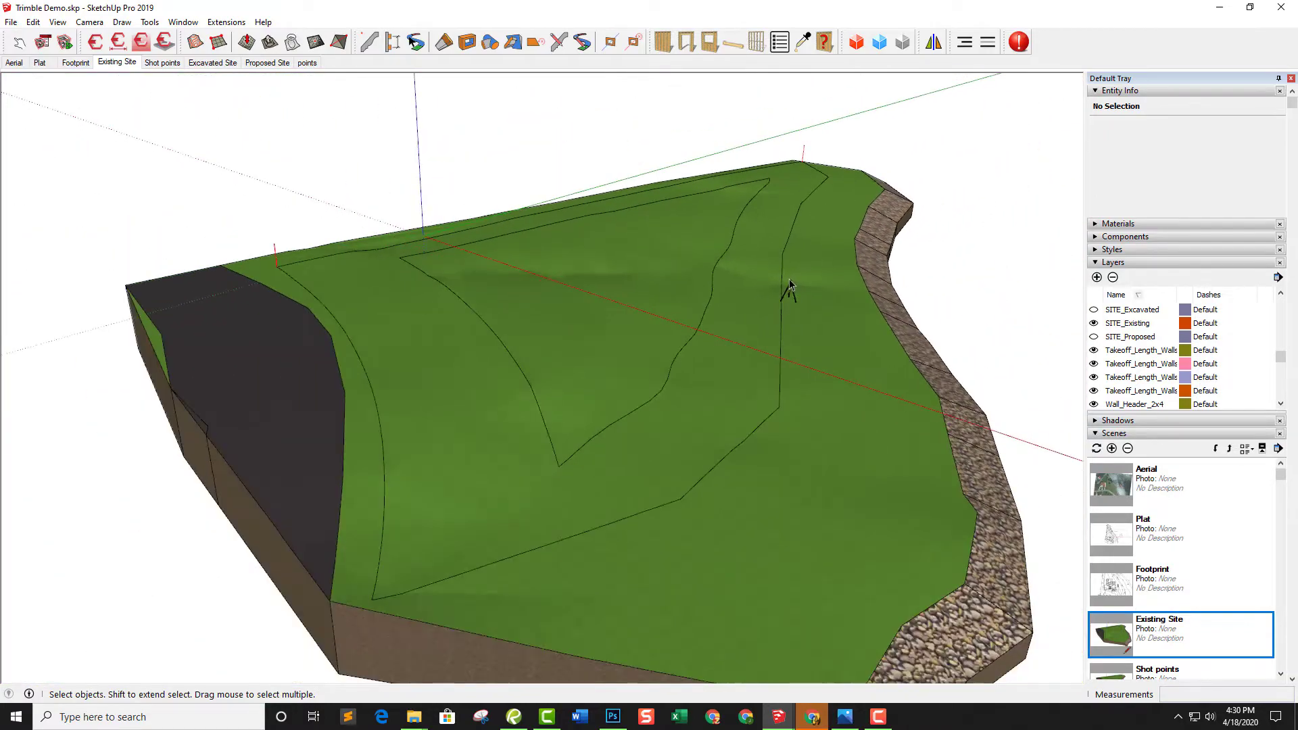
middle_click_drag(788, 289, 803, 467)
scroll(824, 423, "down", 2)
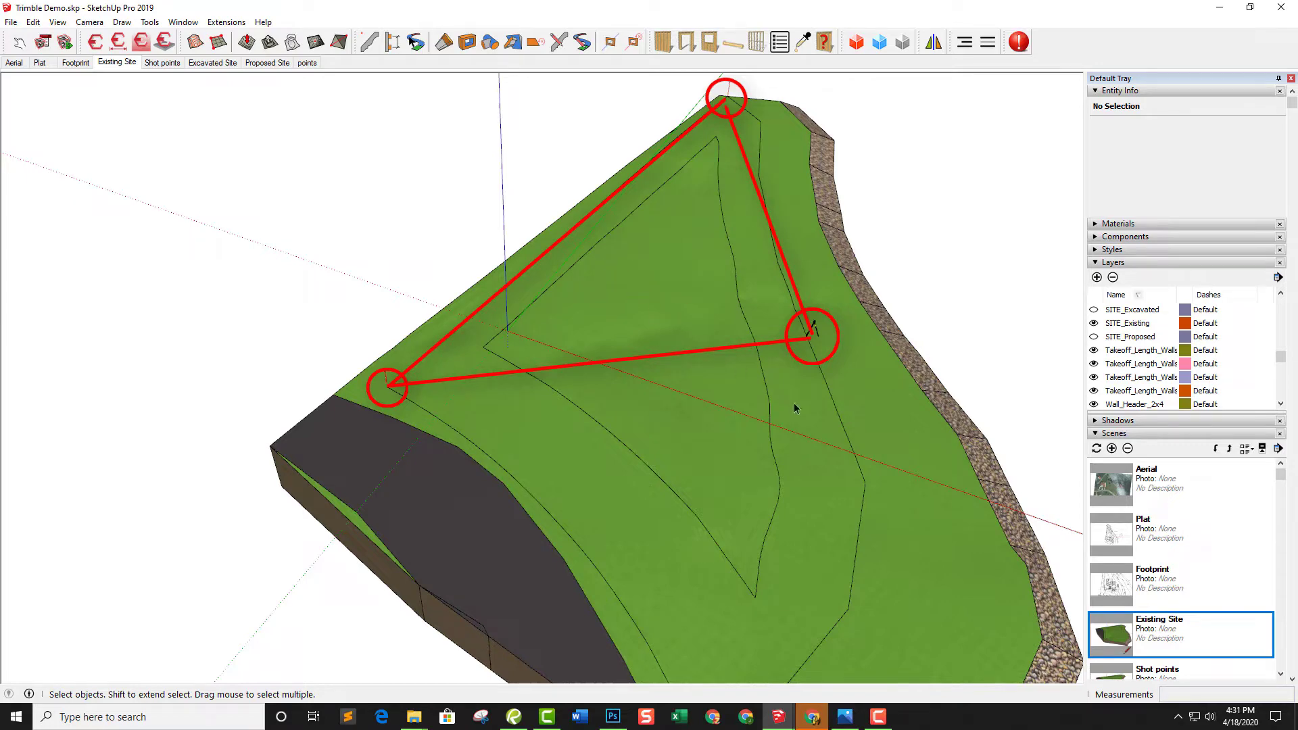
mouse_move(674, 359)
middle_mouse_down()
mouse_move(837, 437)
mouse_move(730, 385)
mouse_move(750, 379)
middle_mouse_up()
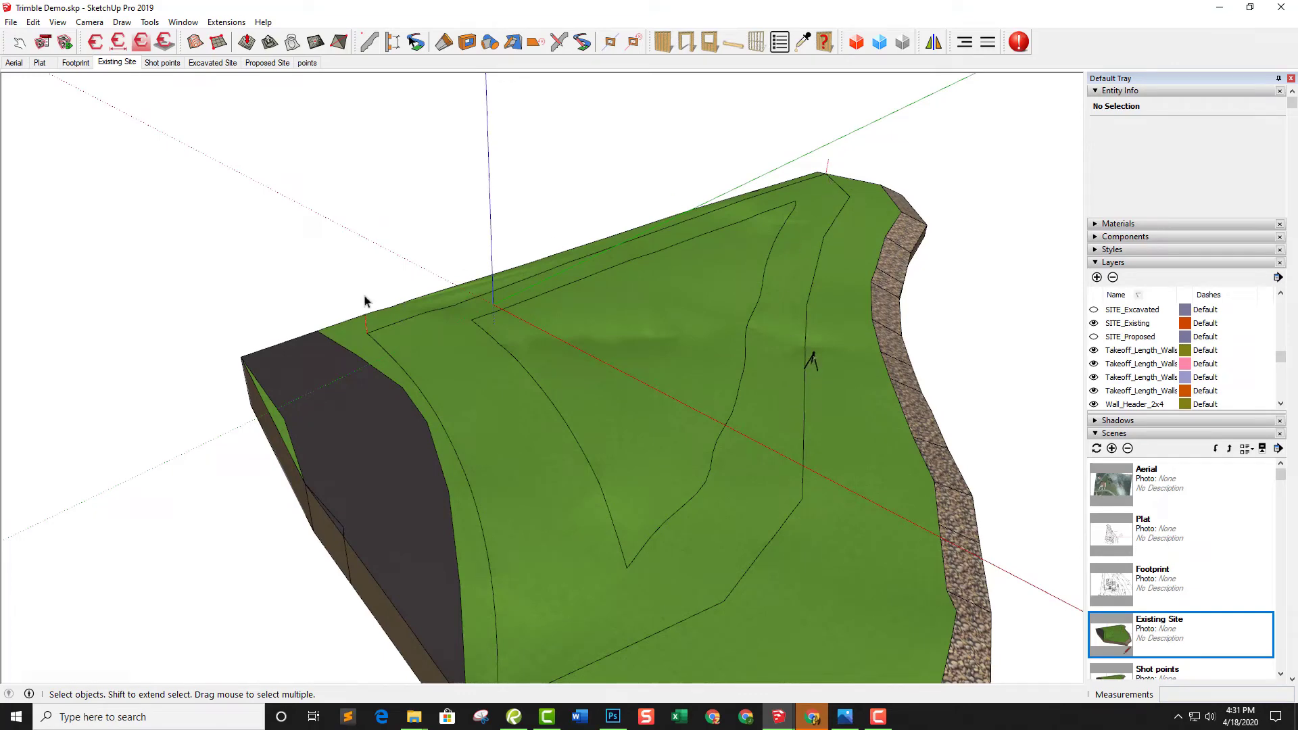
scroll(538, 292, "down", 3)
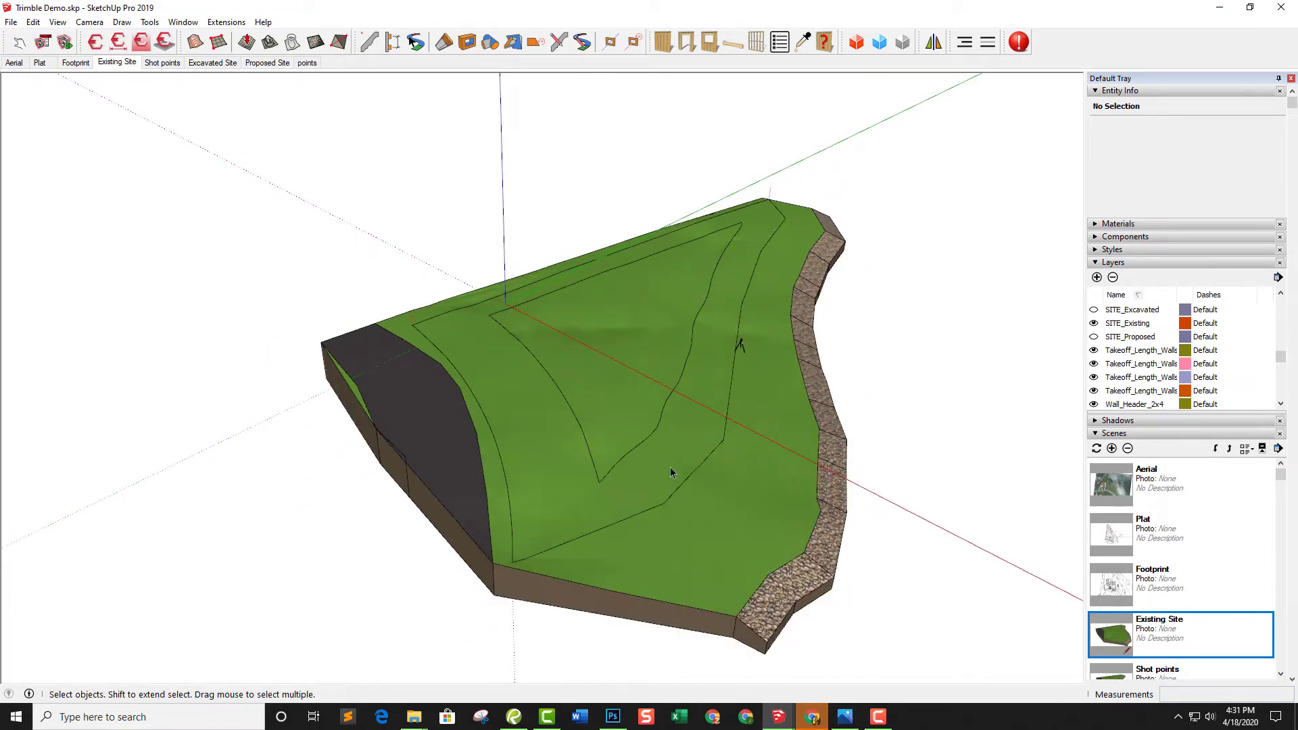
Show the Shot points scene and examine the survey points across the existing terrain from the road and lake sides
left_click(162, 62)
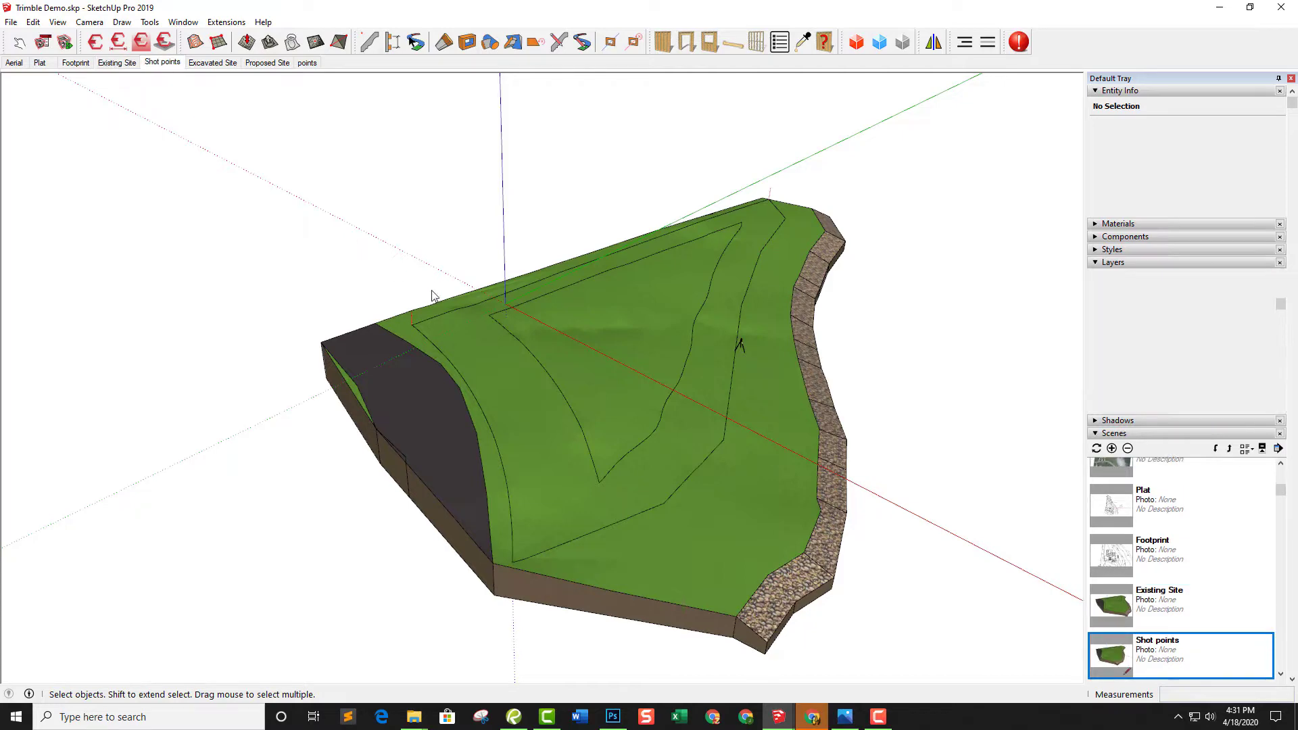
middle_click_drag(347, 327, 486, 349)
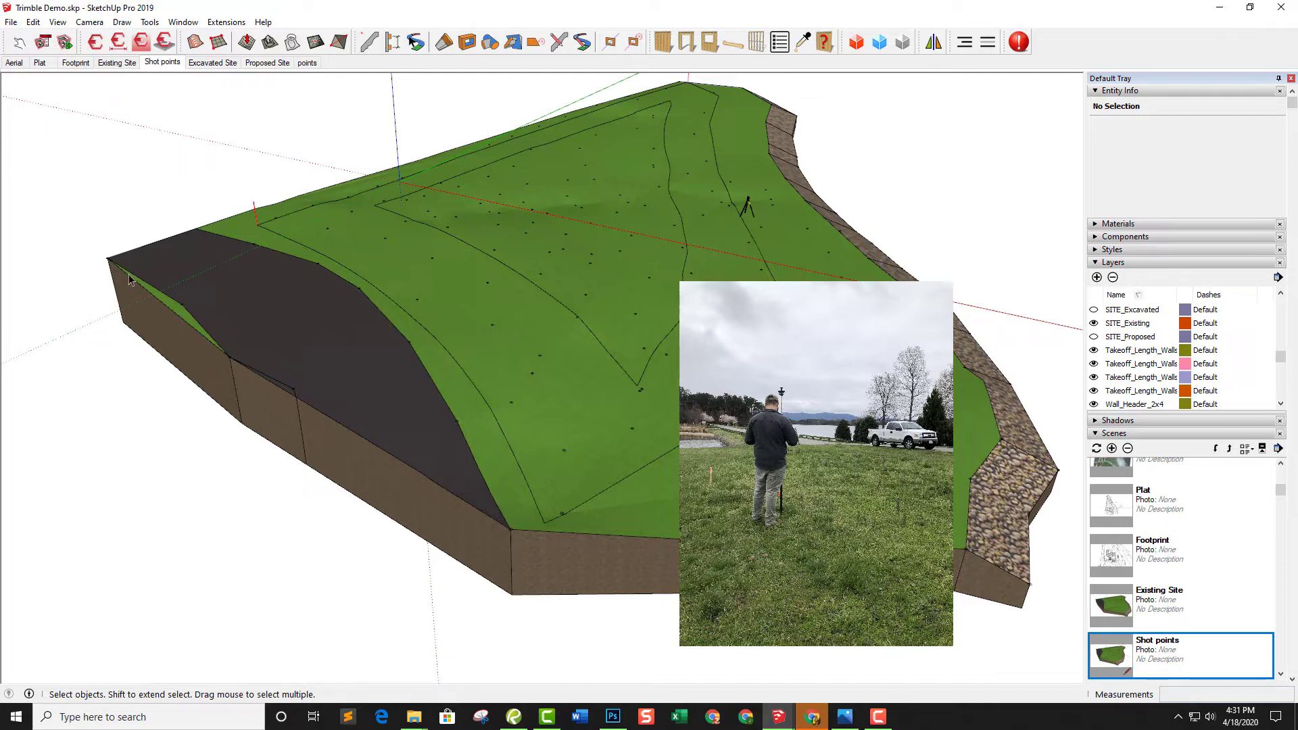
middle_click_drag(638, 444, 419, 423)
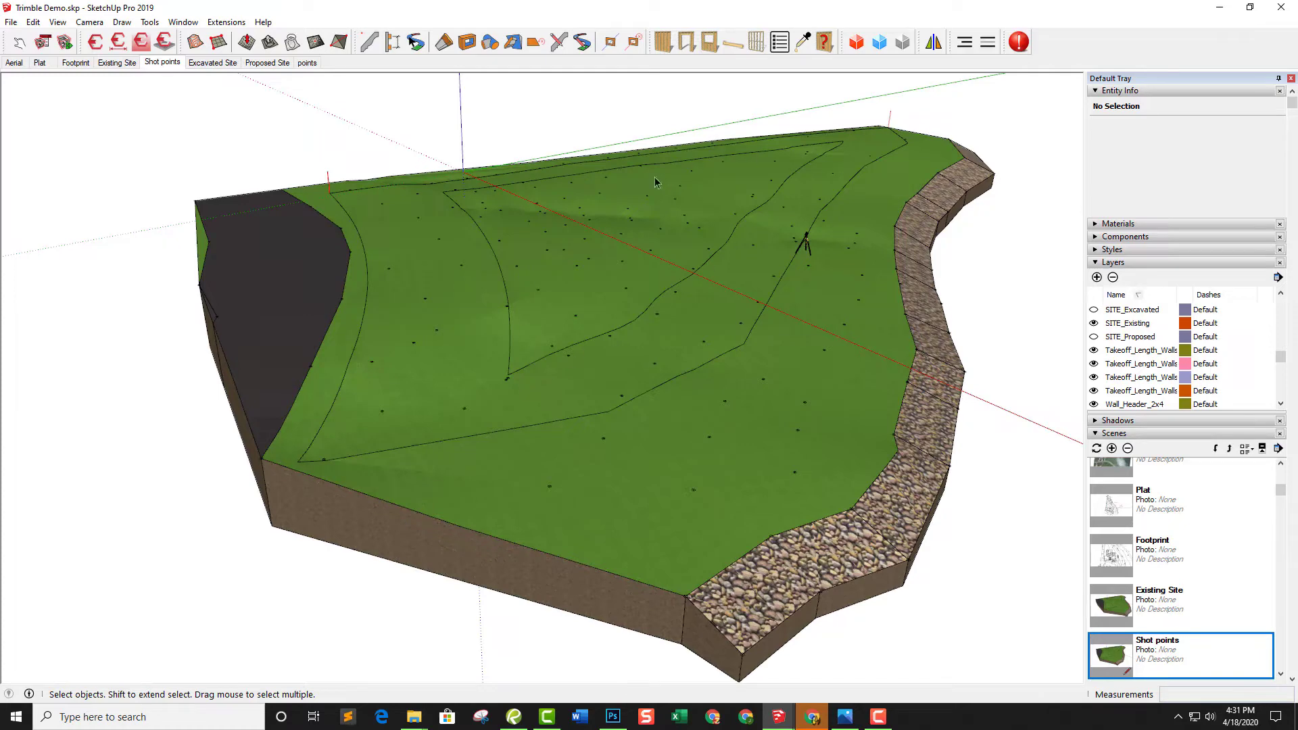
middle_click_drag(538, 487, 602, 487)
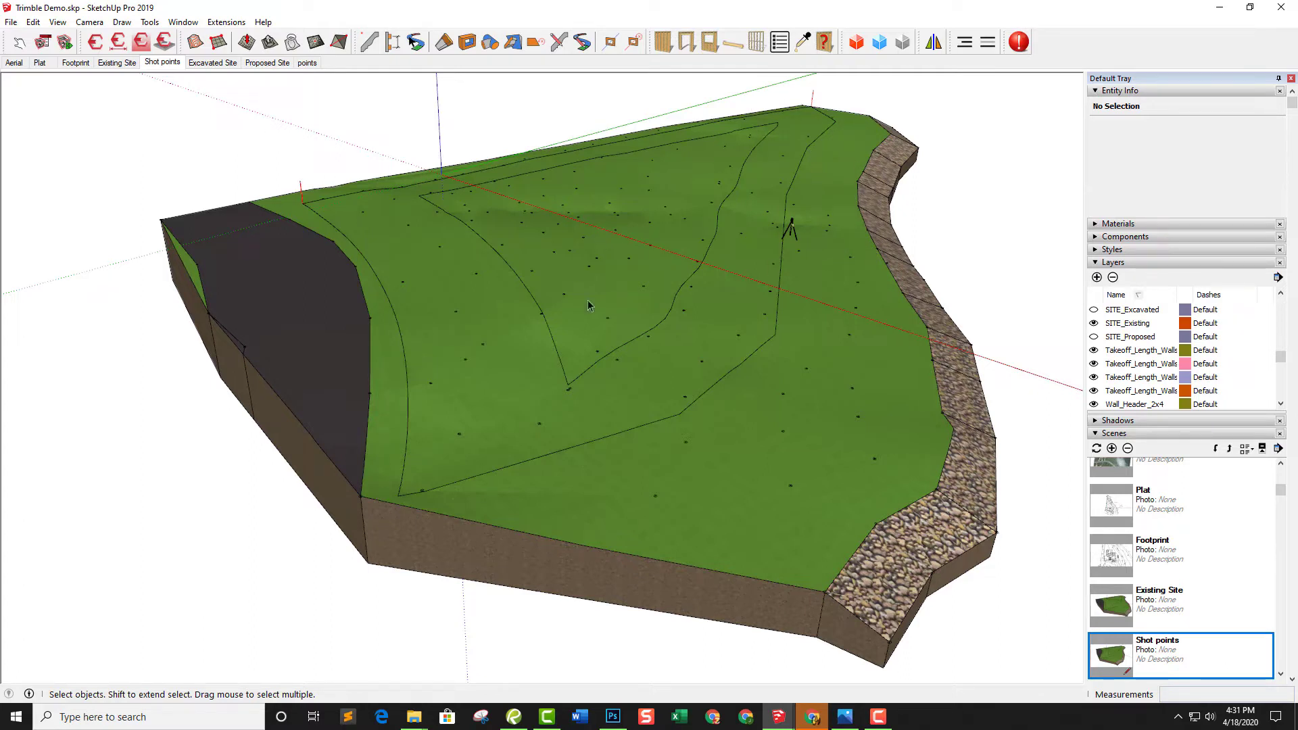
middle_click_drag(782, 408, 770, 392)
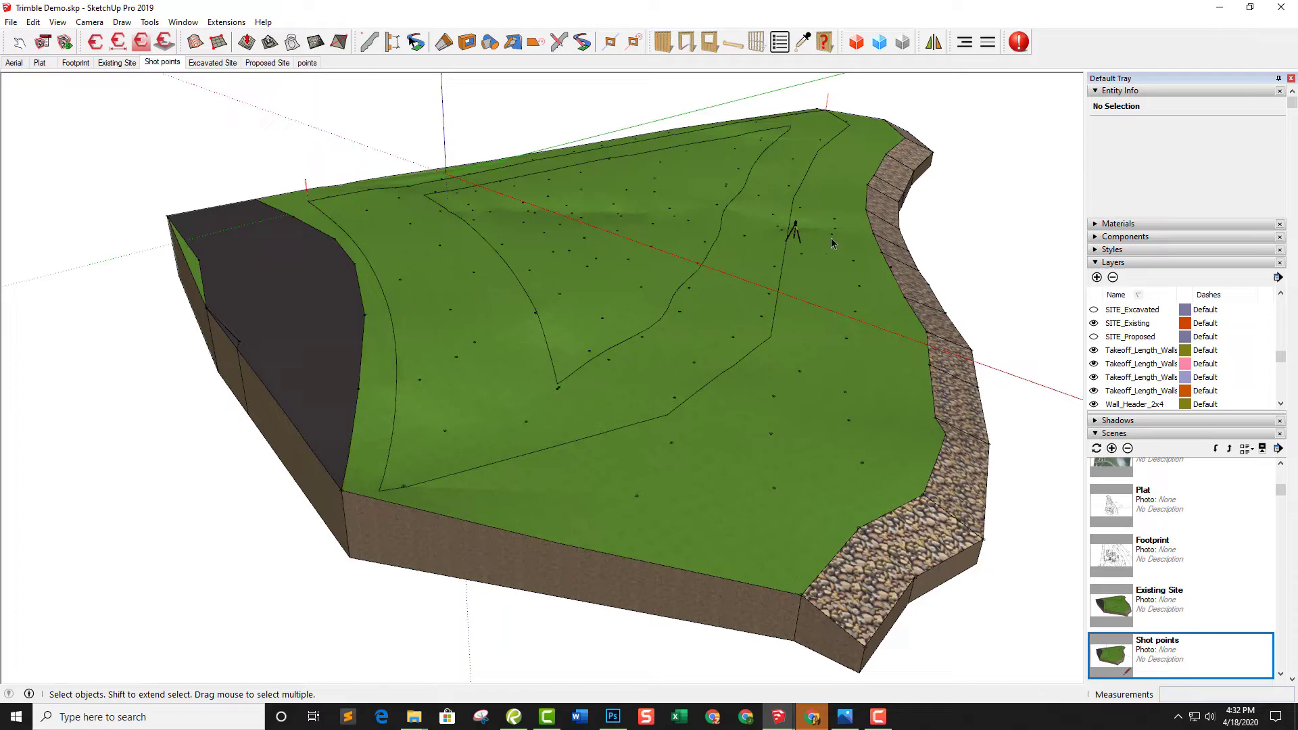
middle_click_drag(766, 295, 591, 310)
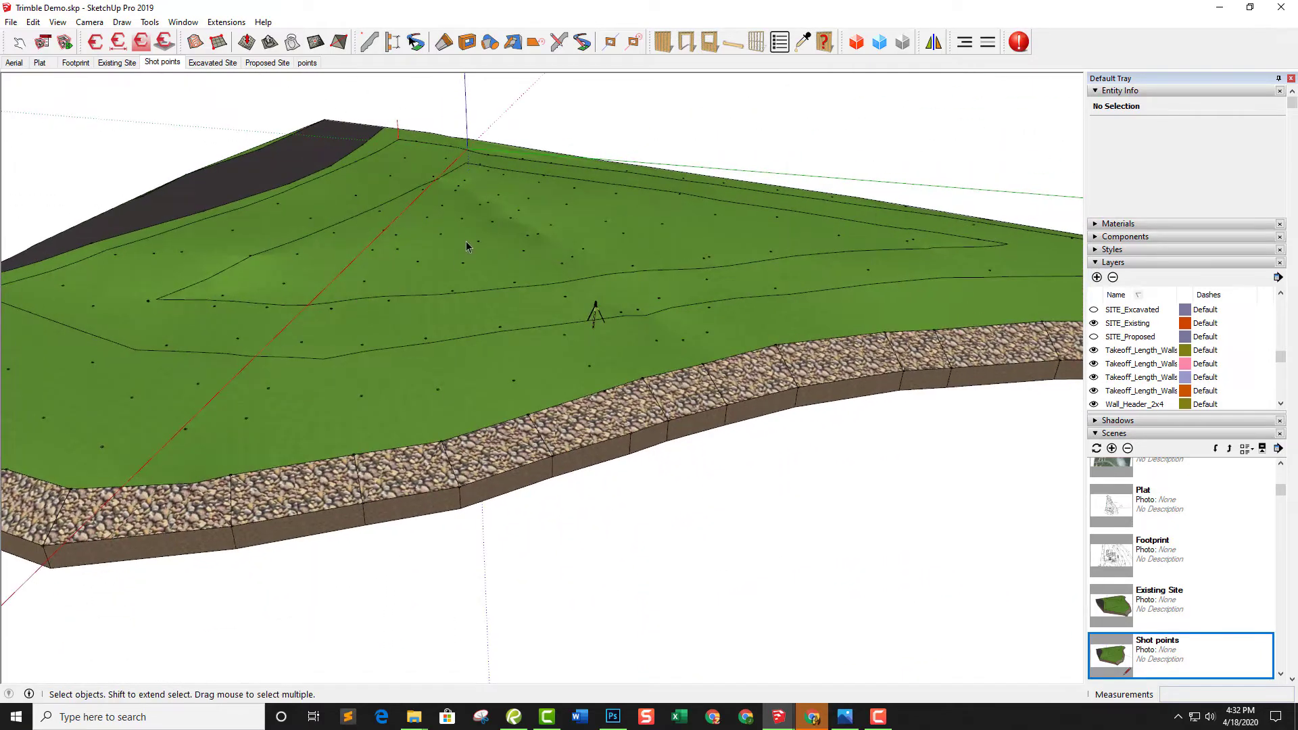
middle_click_drag(499, 240, 708, 396)
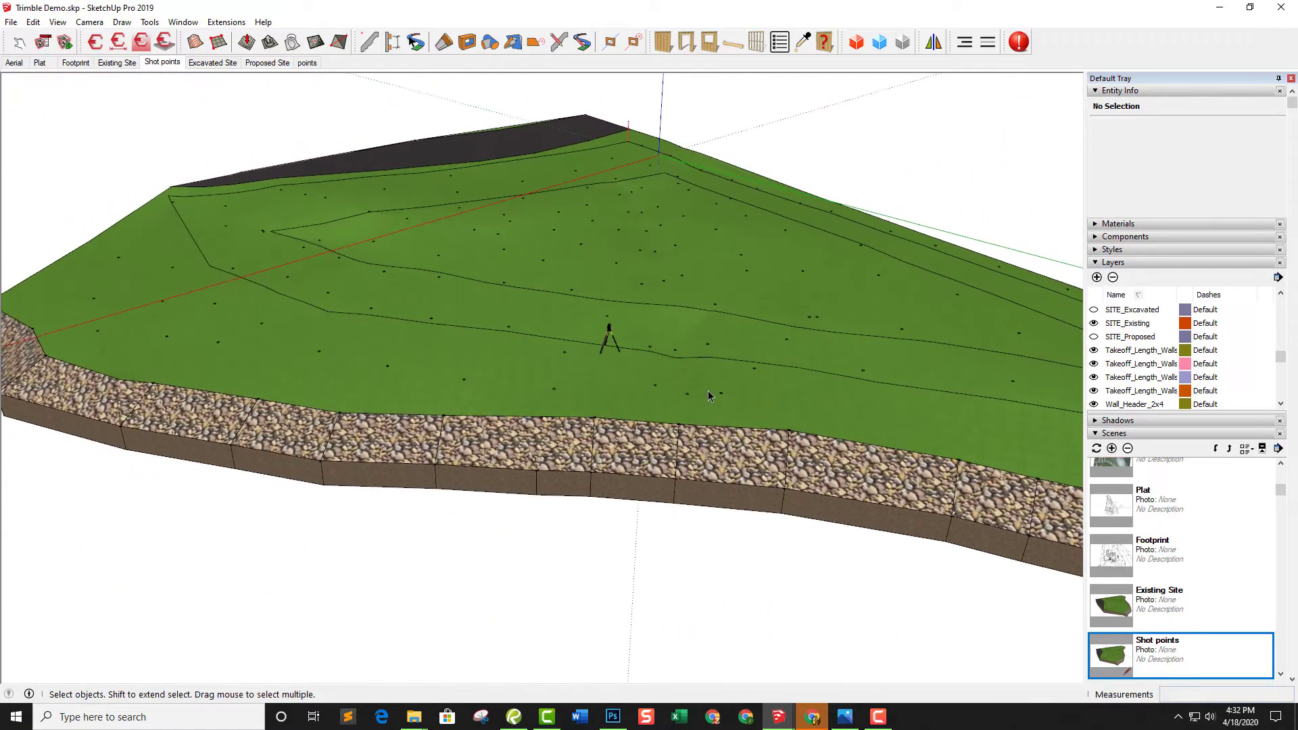
middle_click_drag(687, 229, 360, 344)
middle_click_drag(246, 404, 159, 477)
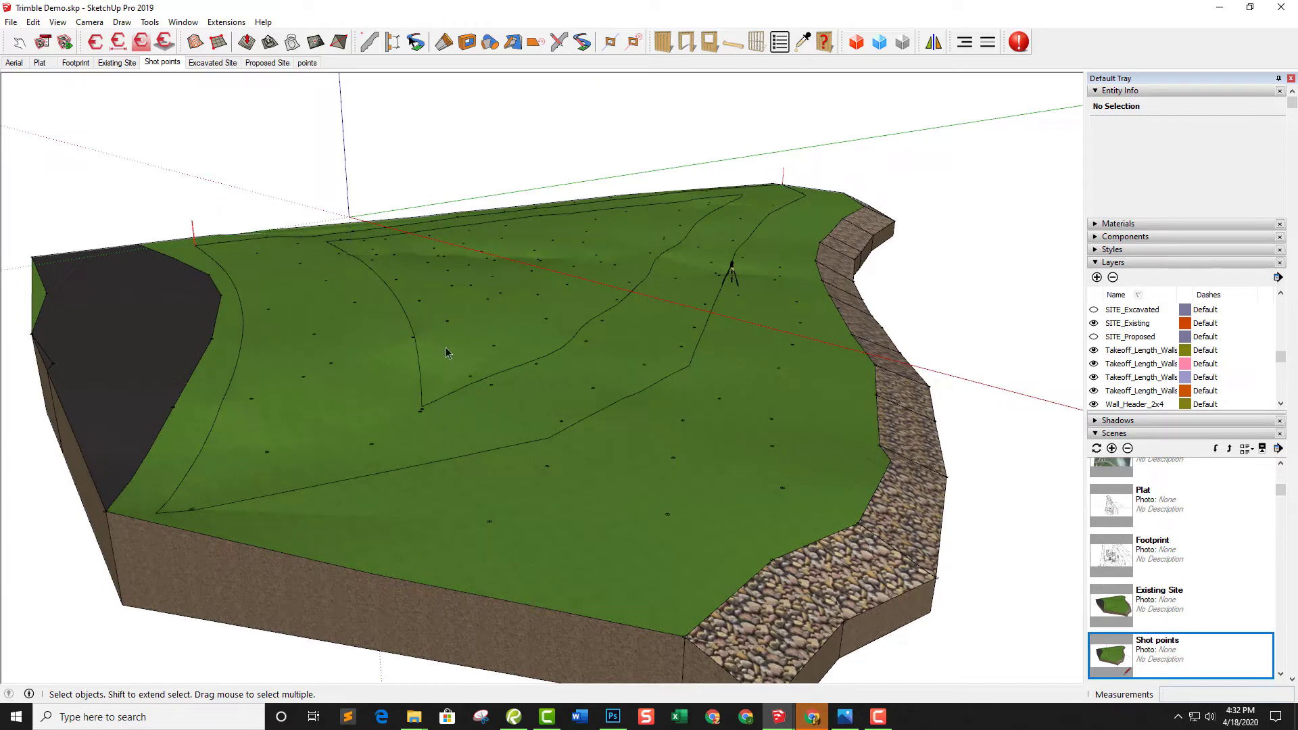
middle_click_drag(446, 352, 510, 559)
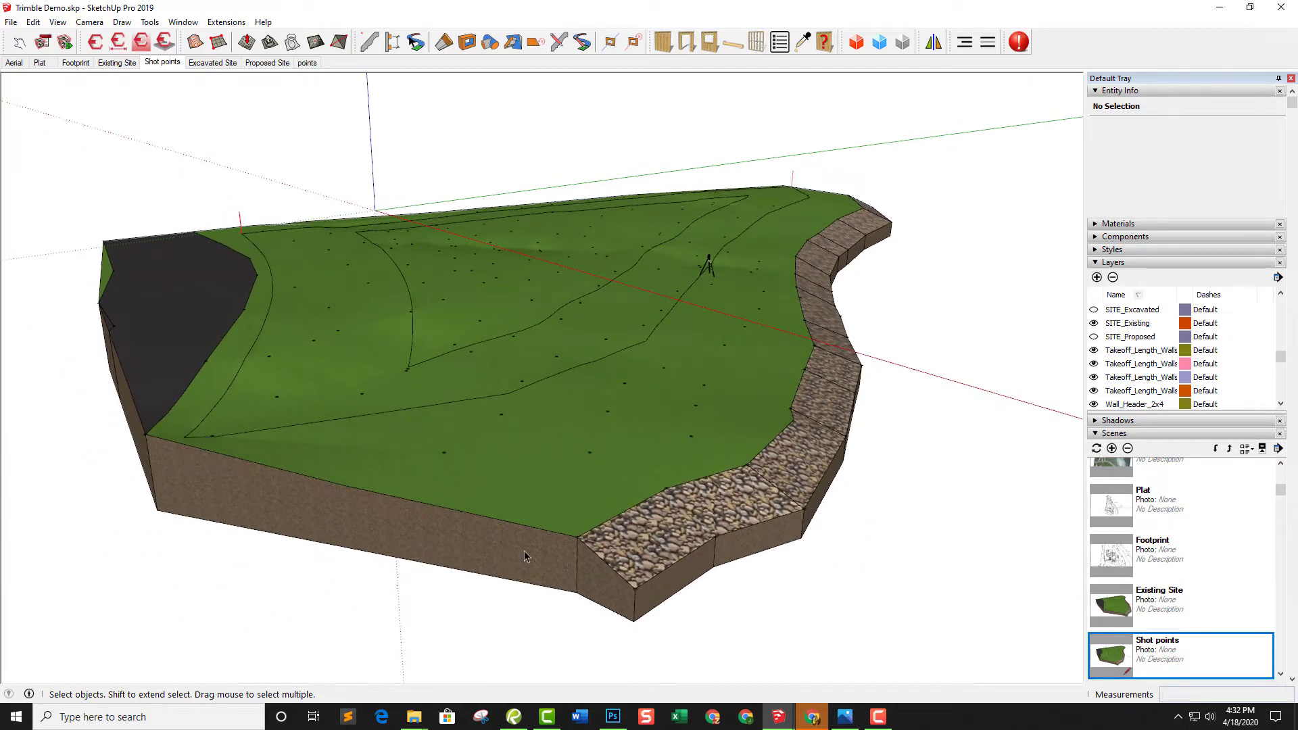
Read the volume of the existing site's solid terrain group, and clear the selection
left_click(525, 556)
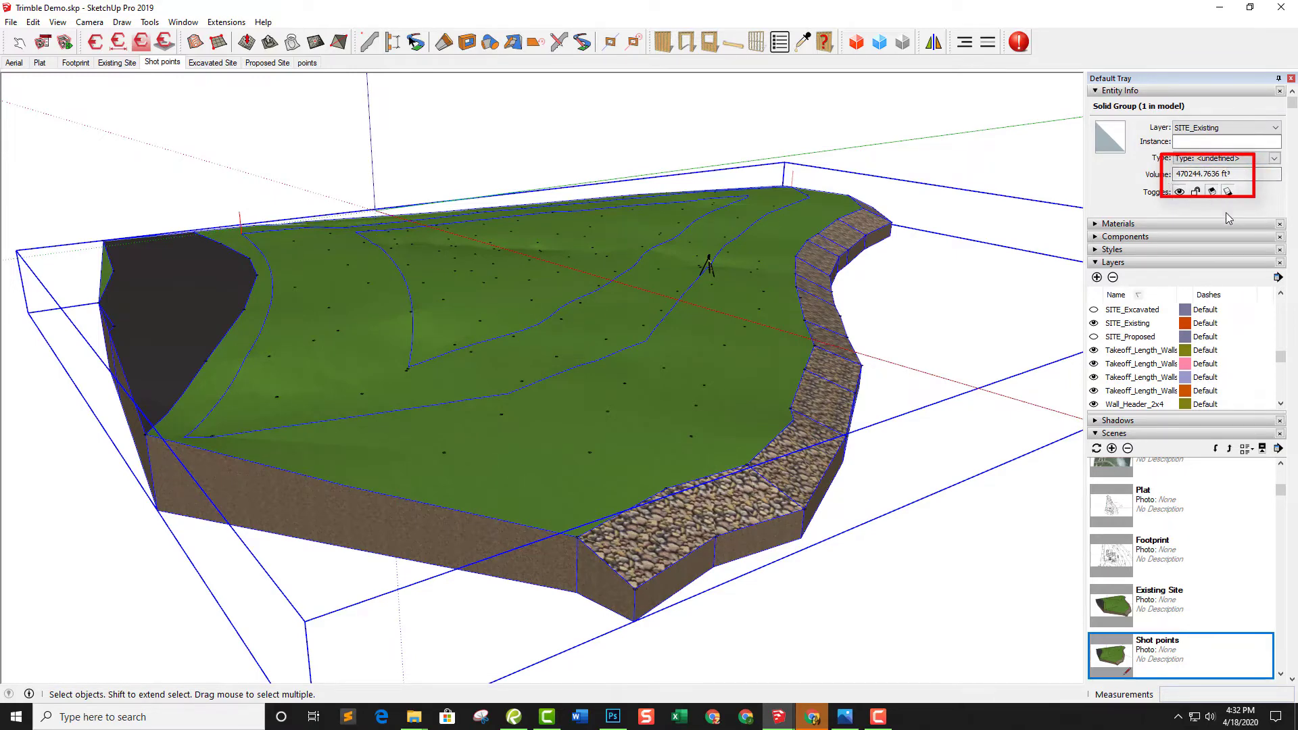
scroll(566, 399, "down", 2)
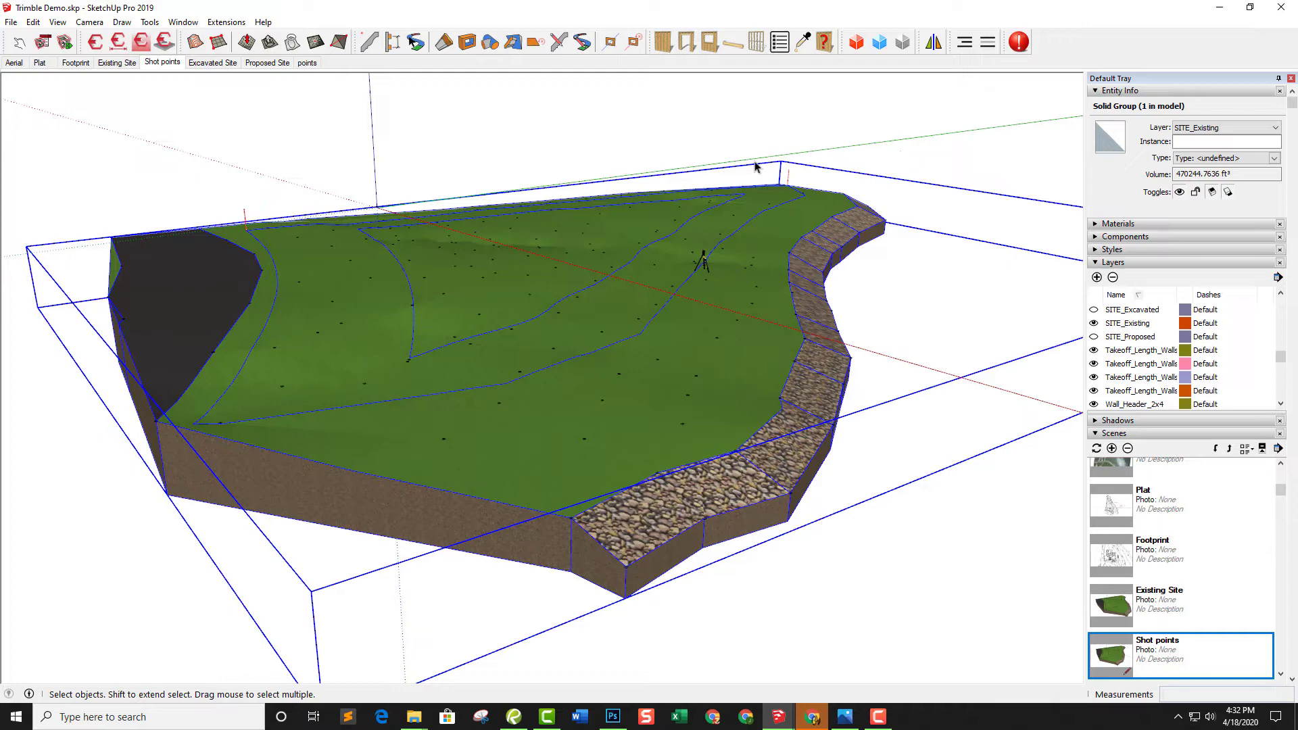
left_click(284, 132)
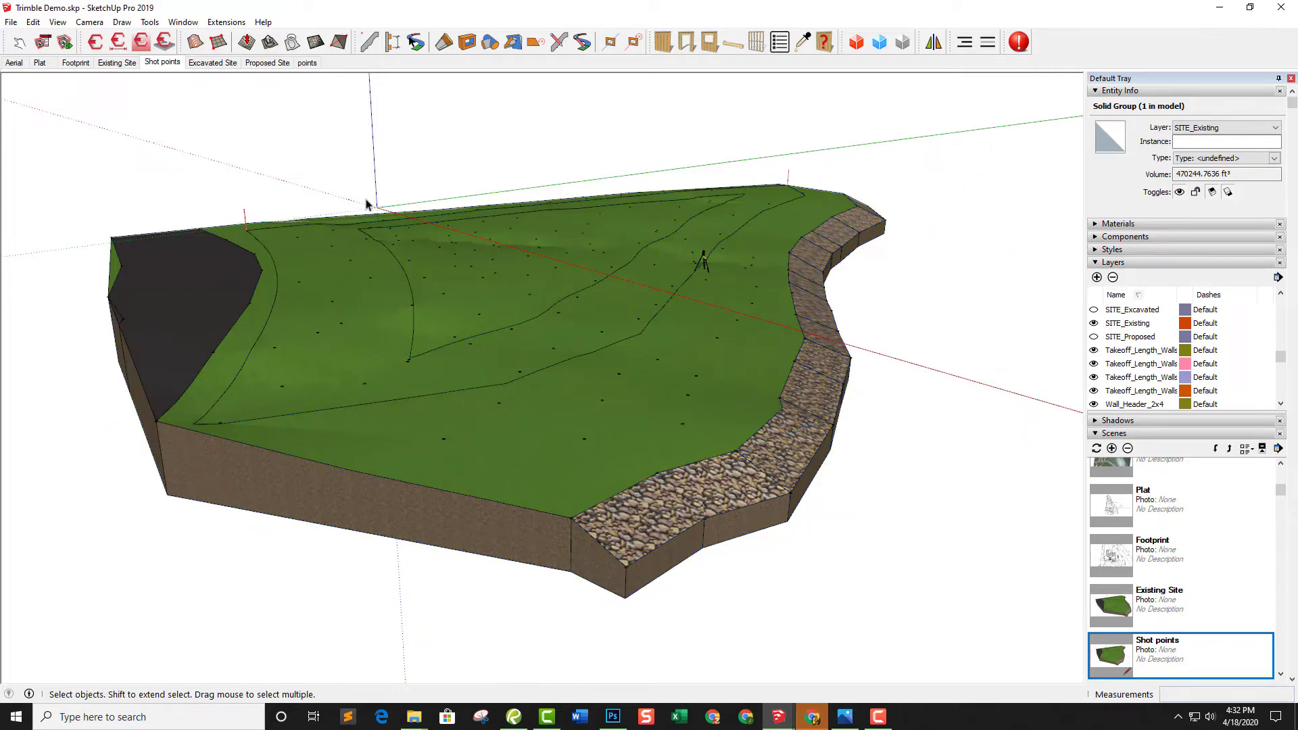
Show the Excavated Site scene and examine the foundation walls, footing trenches, overdig and driveway cut into the terrain
left_click(212, 62)
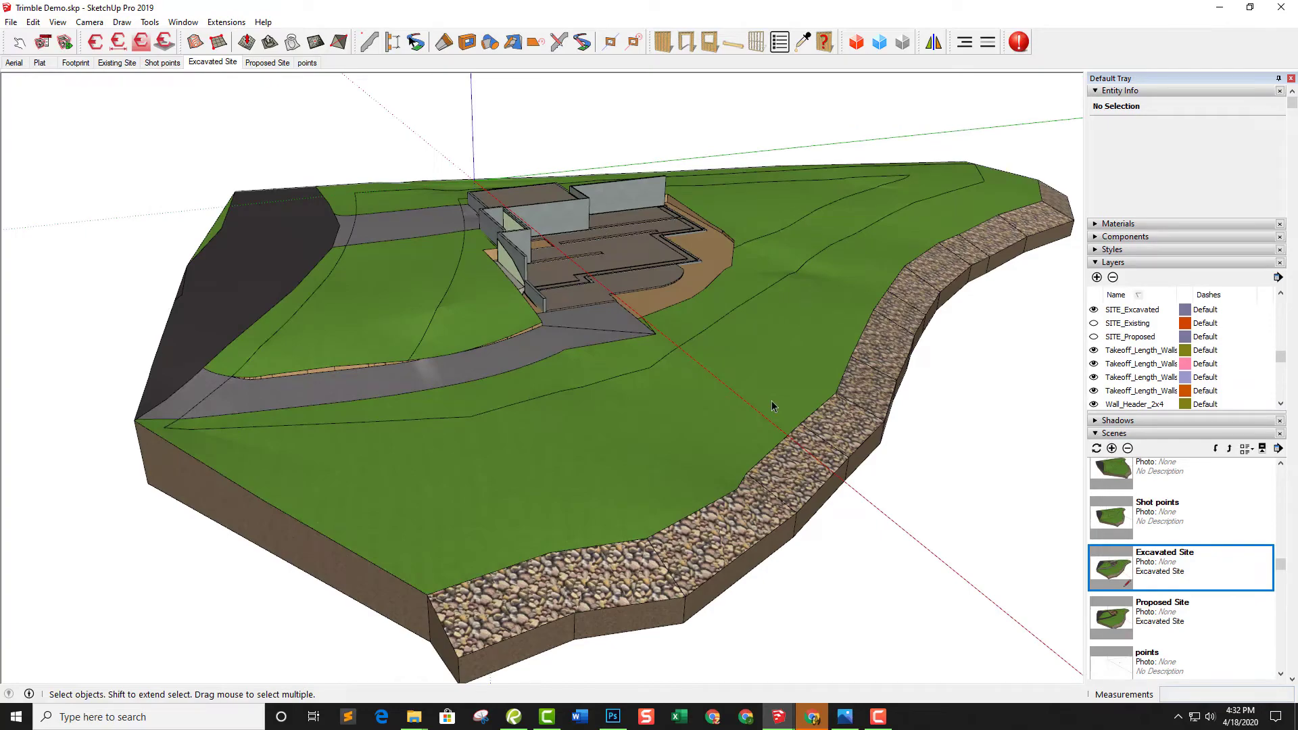
scroll(707, 288, "up", 1)
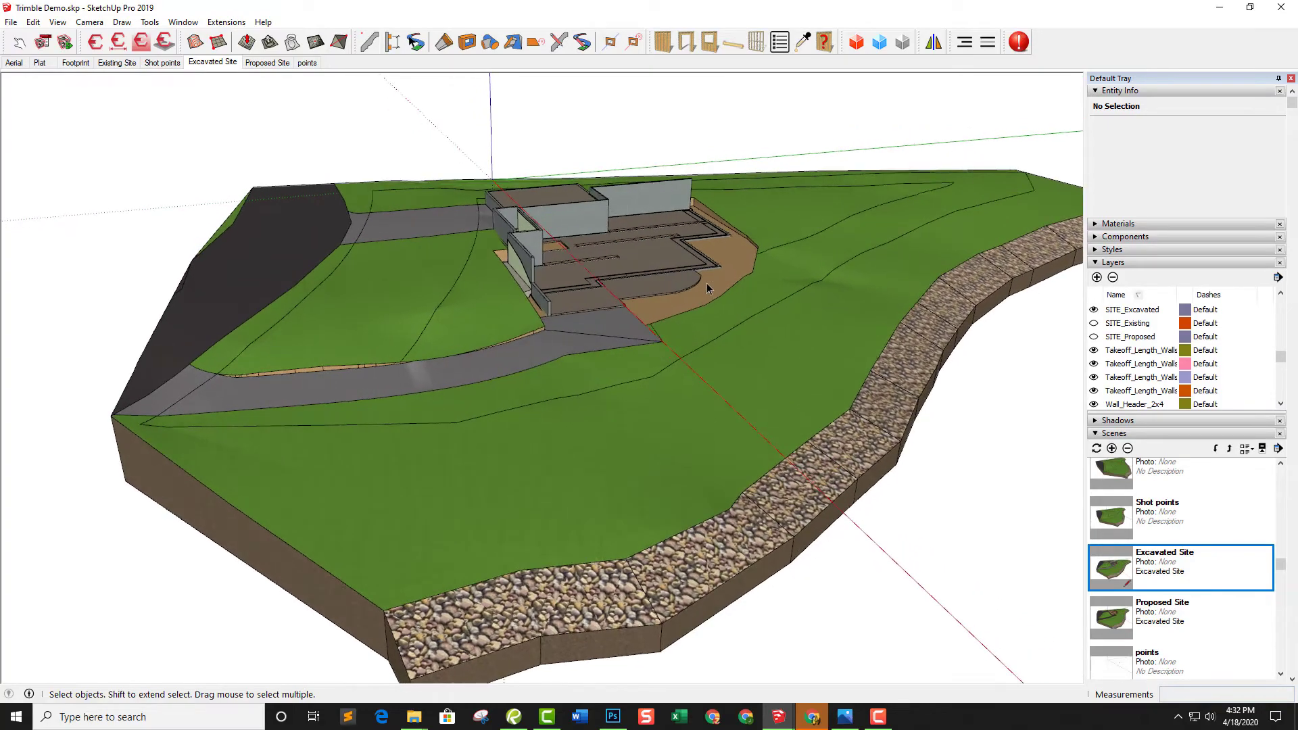
scroll(709, 285, "up", 5)
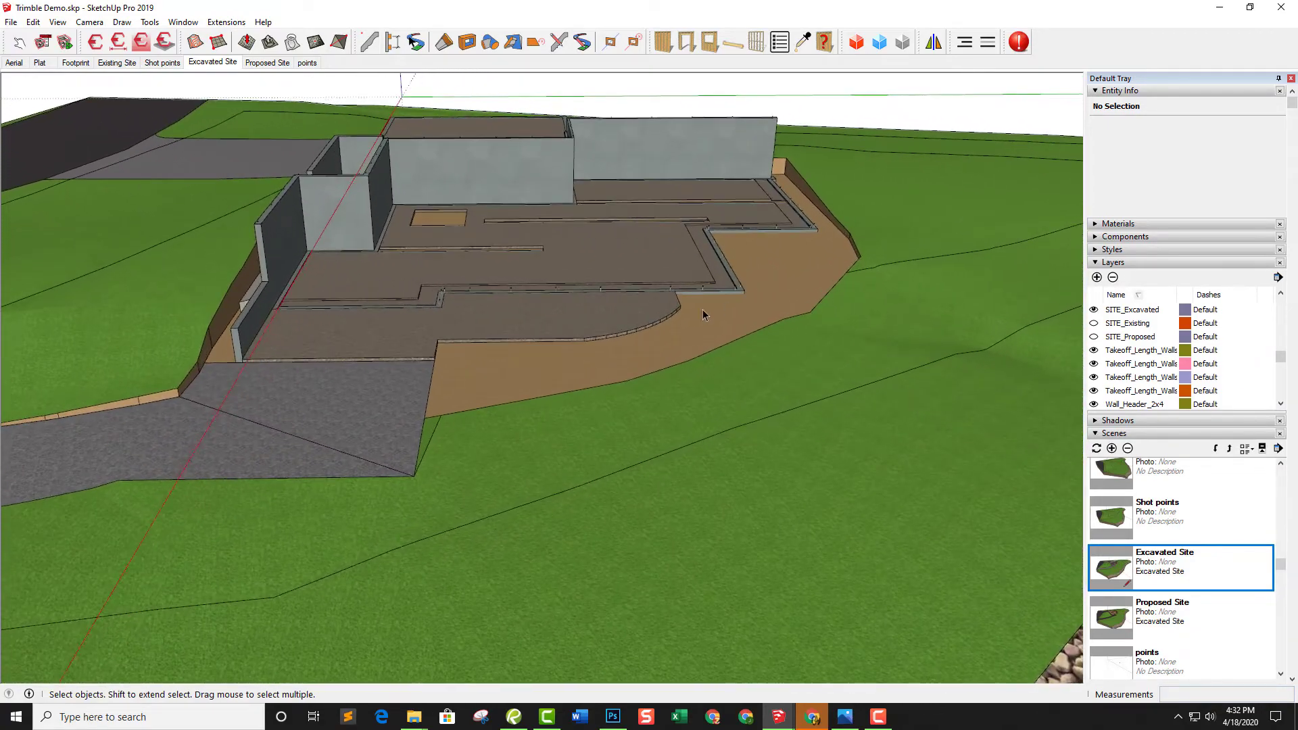
scroll(678, 303, "up", 3)
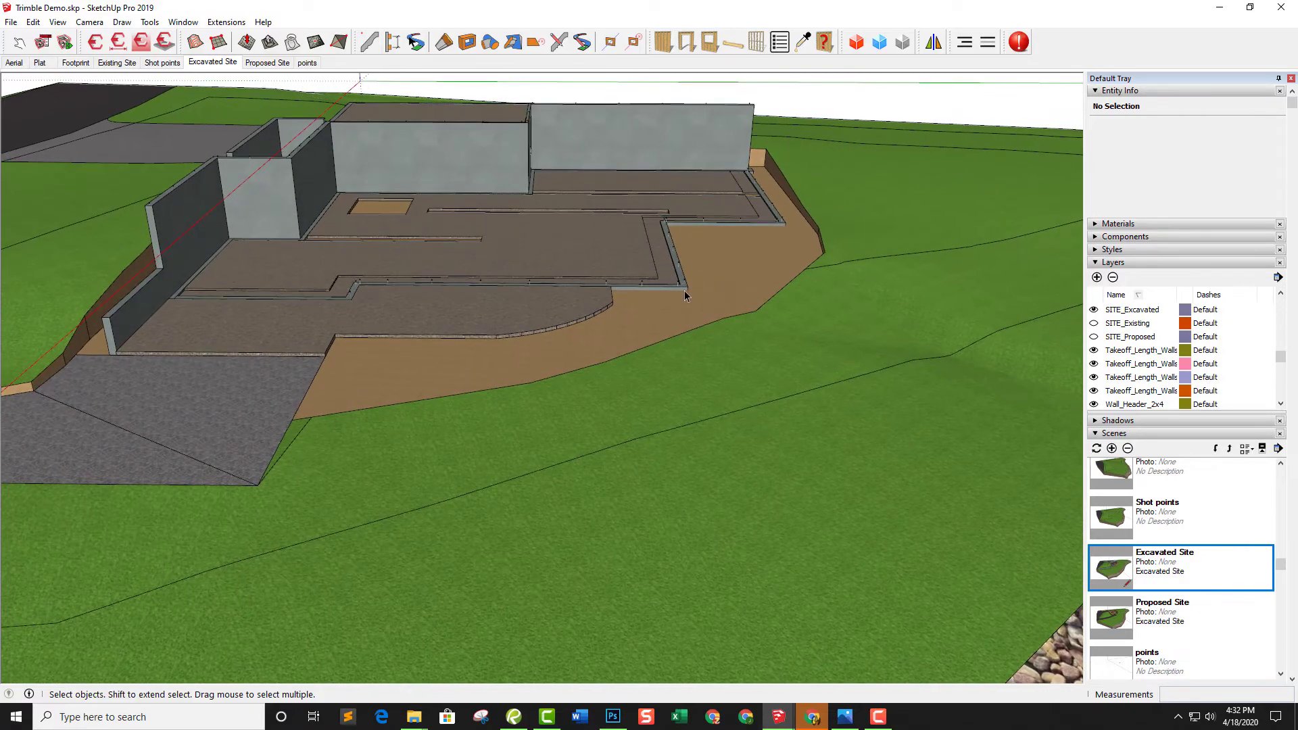
scroll(690, 268, "down", 4)
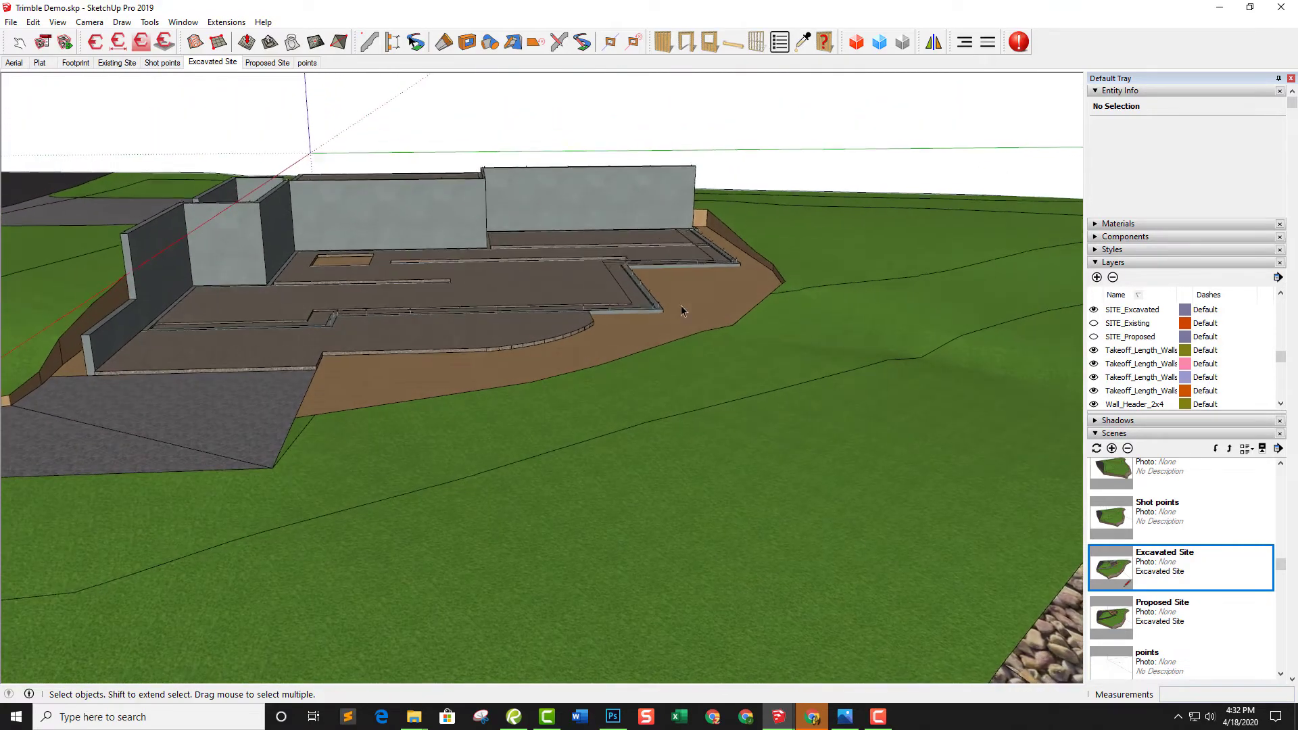
scroll(666, 309, "down", 3)
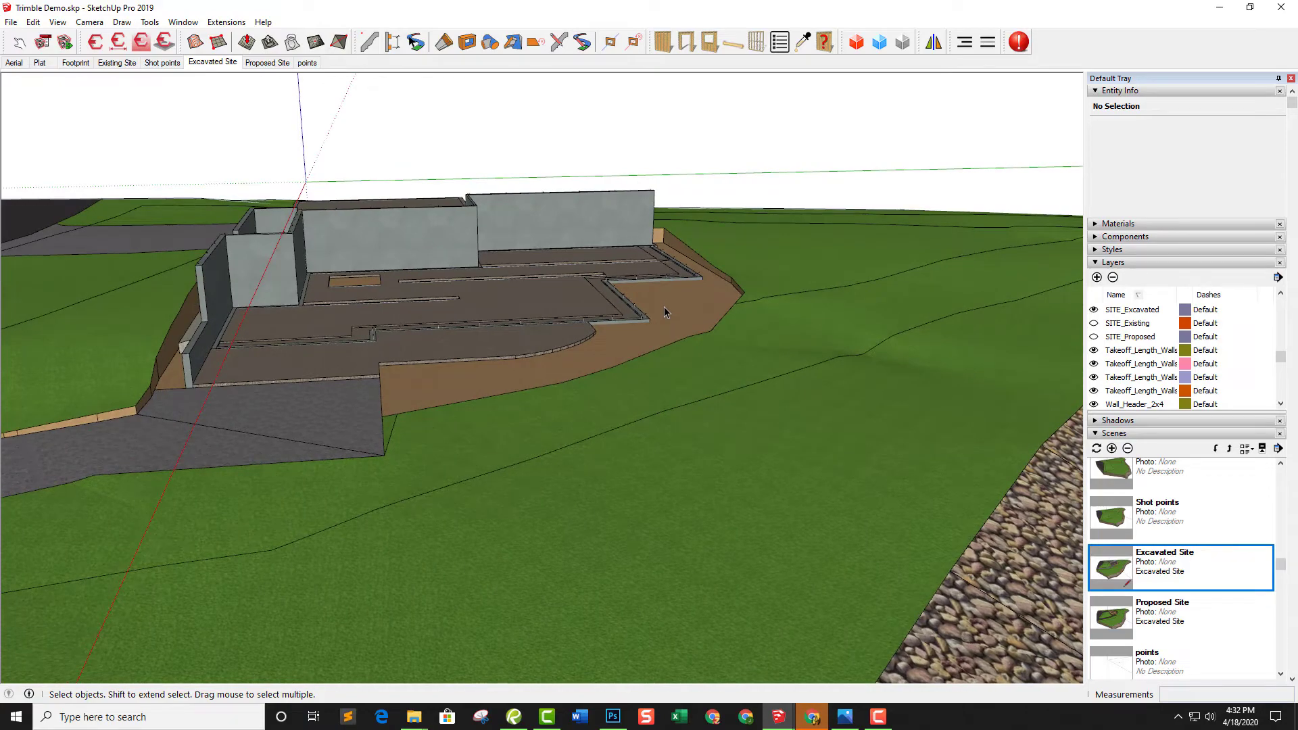
middle_click_drag(664, 306, 644, 222)
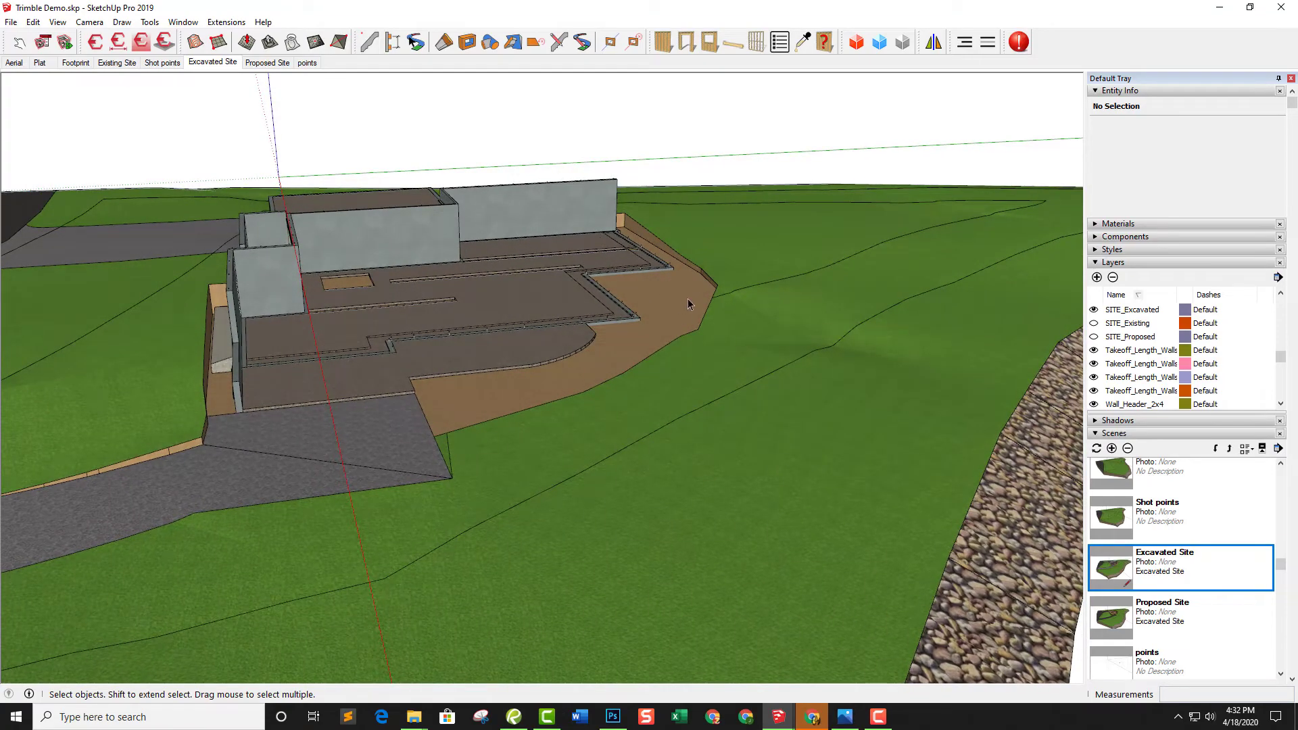
middle_click_drag(688, 304, 715, 457)
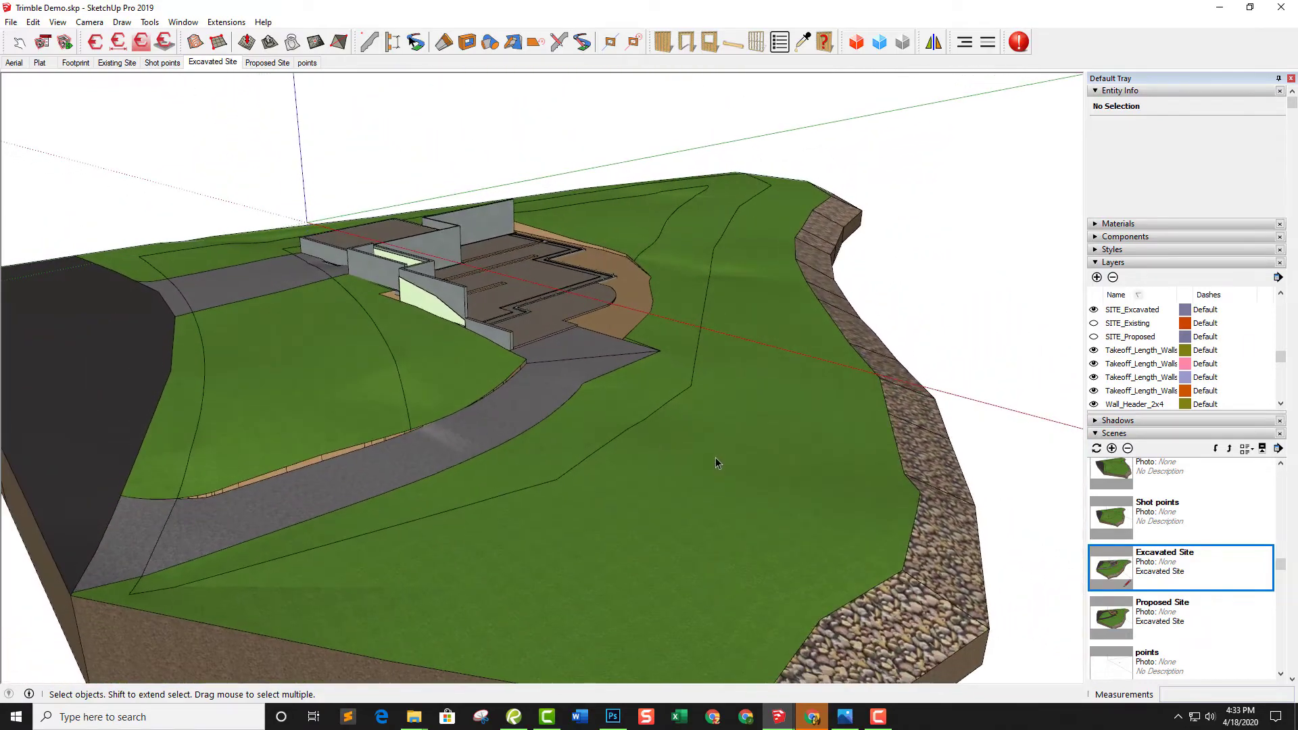
Read the volume of the excavated site's solid terrain group
left_click(715, 457)
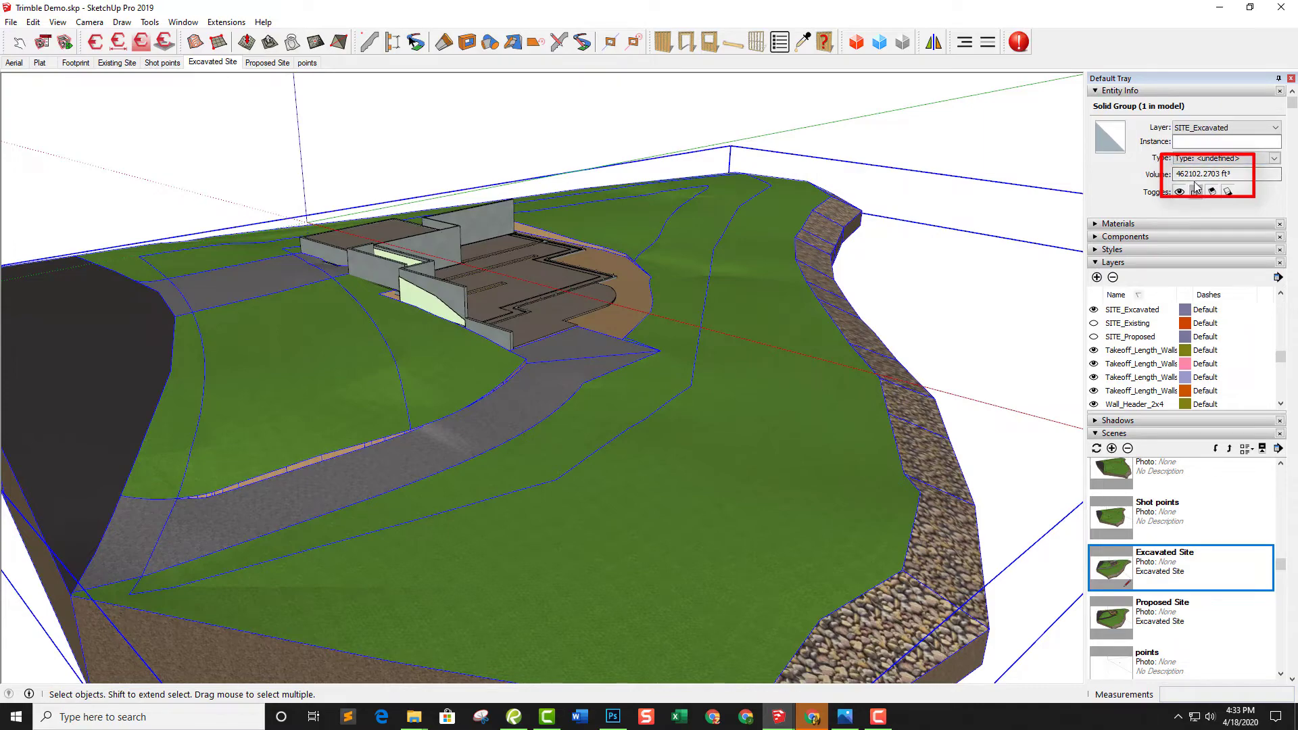
scroll(822, 208, "down", 3)
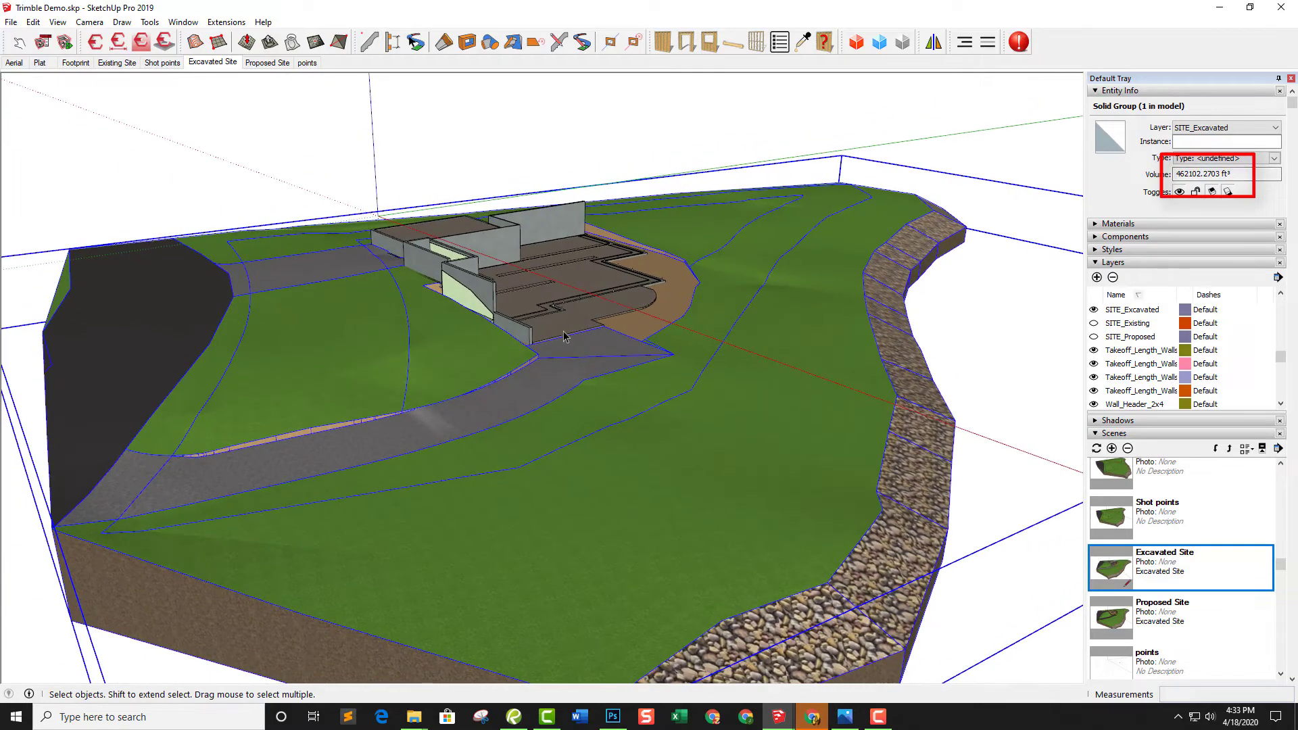
Clear the selection of the excavated terrain group and show the Proposed Site scene
middle_click_drag(470, 324, 405, 325)
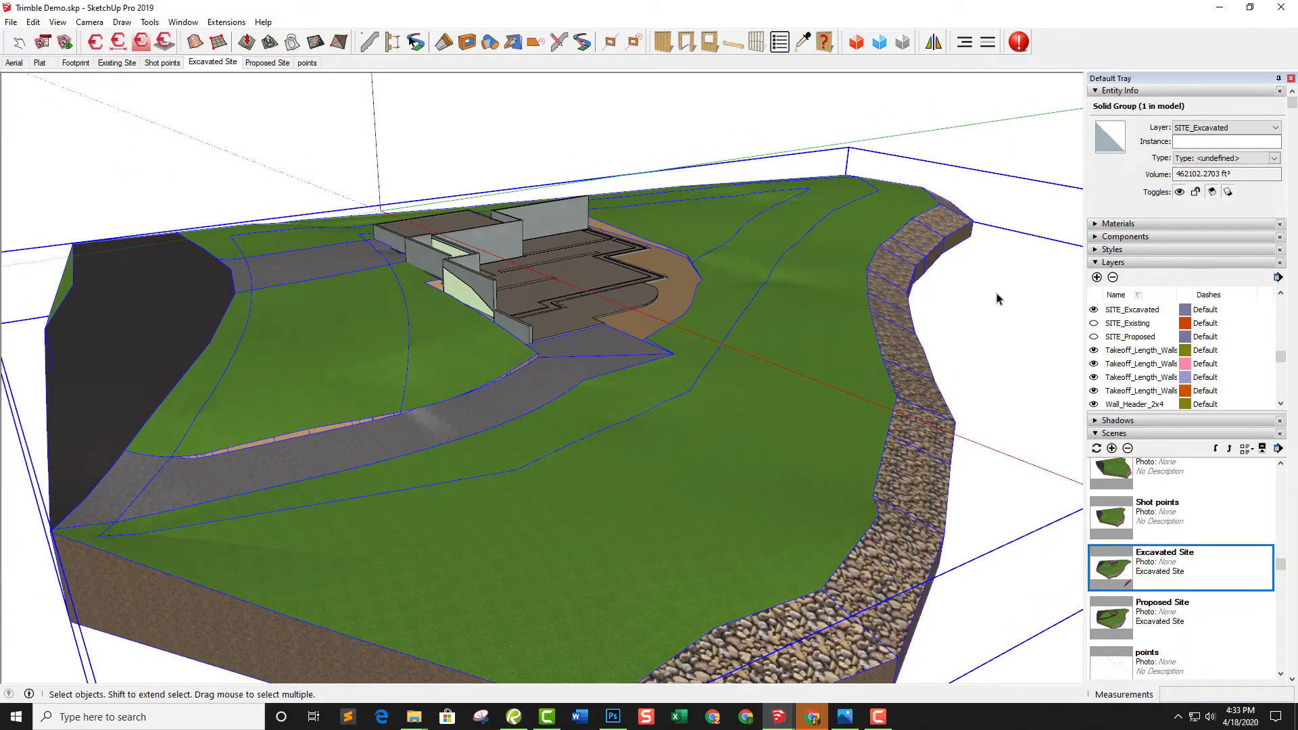
left_click(966, 150)
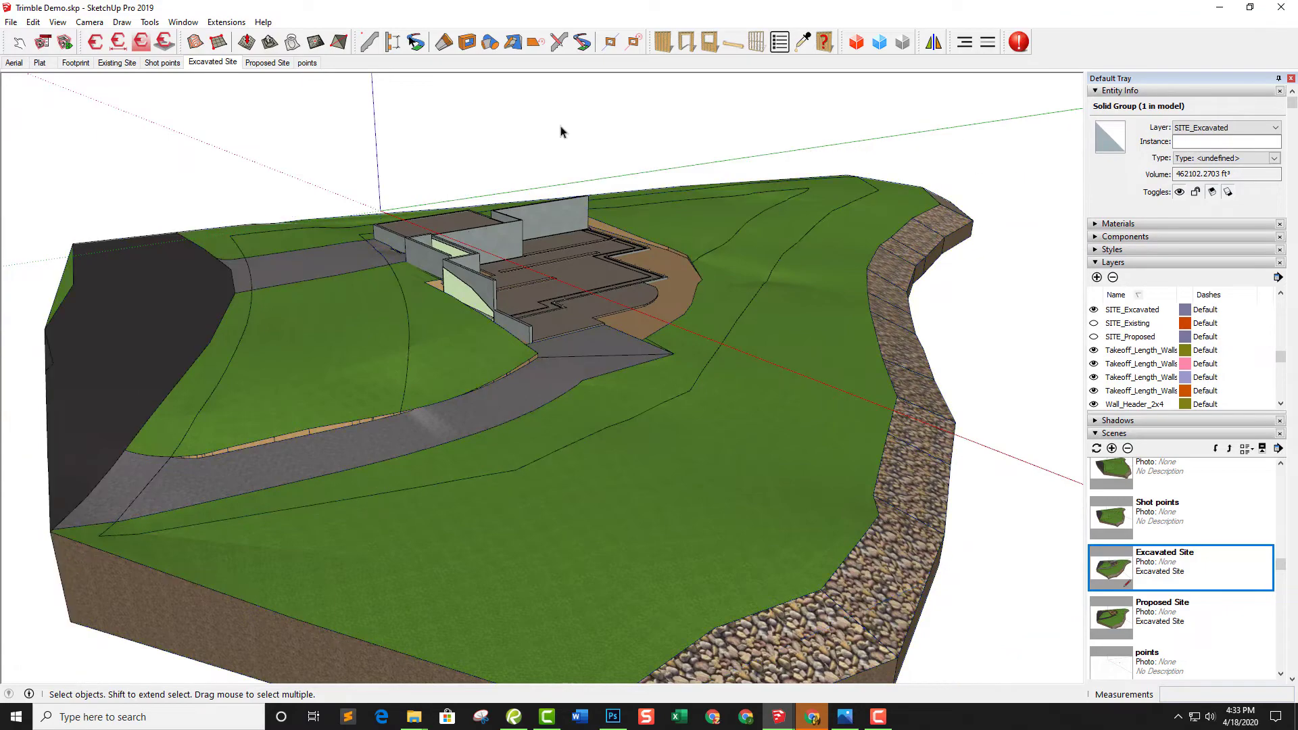
left_click(266, 62)
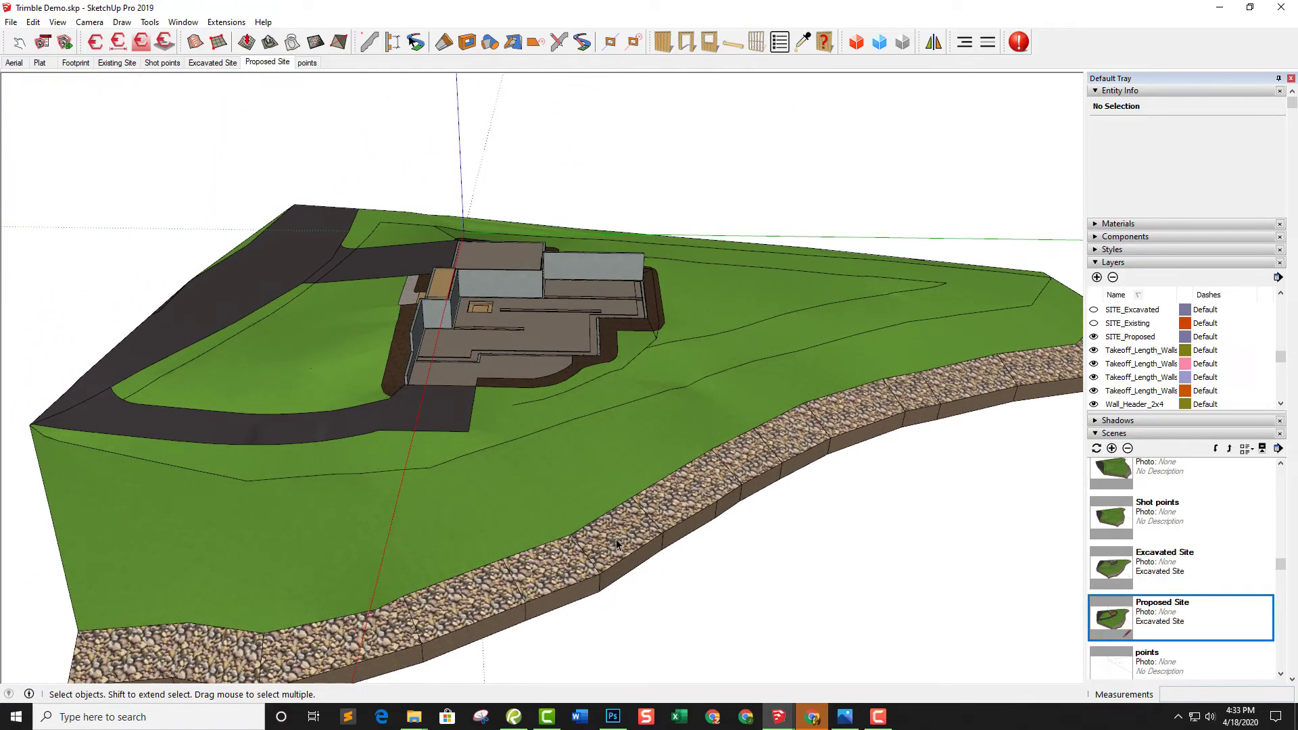
Read the volume of the proposed site's solid terrain group
left_click(721, 422)
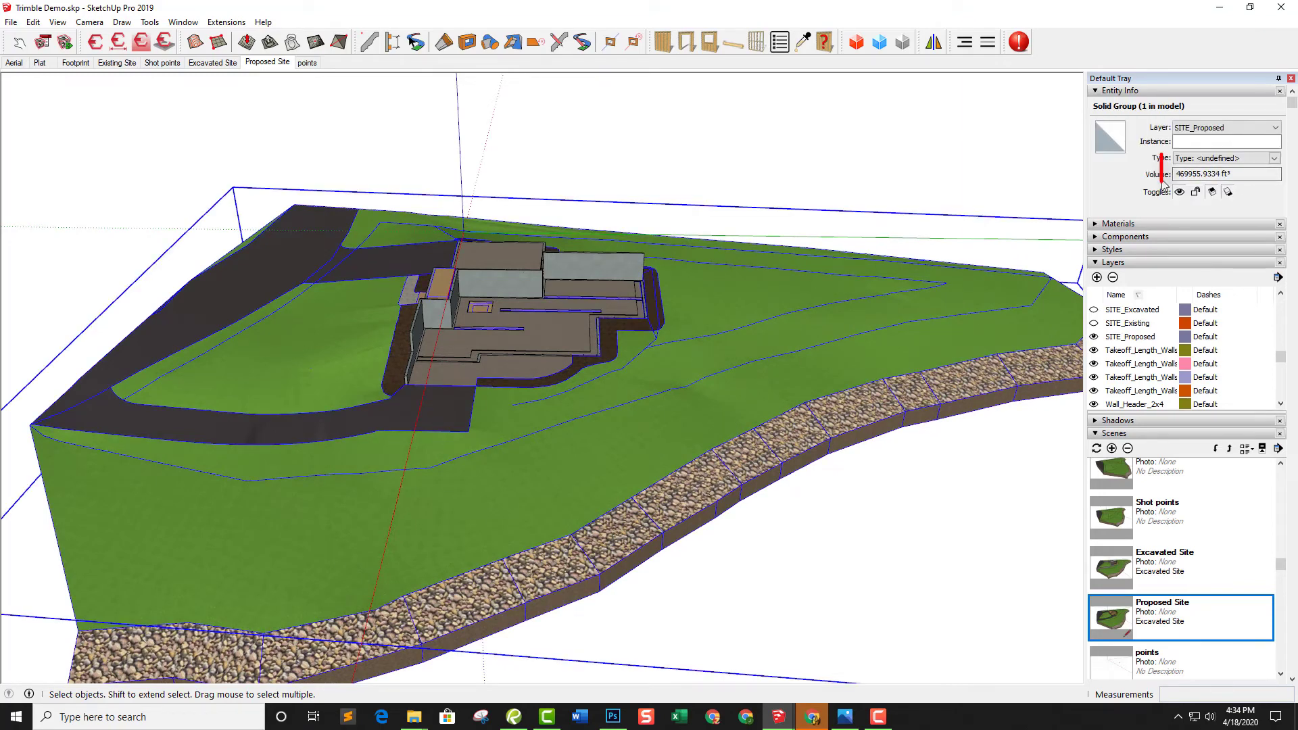
mouse_move(1162, 182)
left_mouse_down()
mouse_move(1252, 179)
mouse_move(1162, 162)
left_mouse_up()
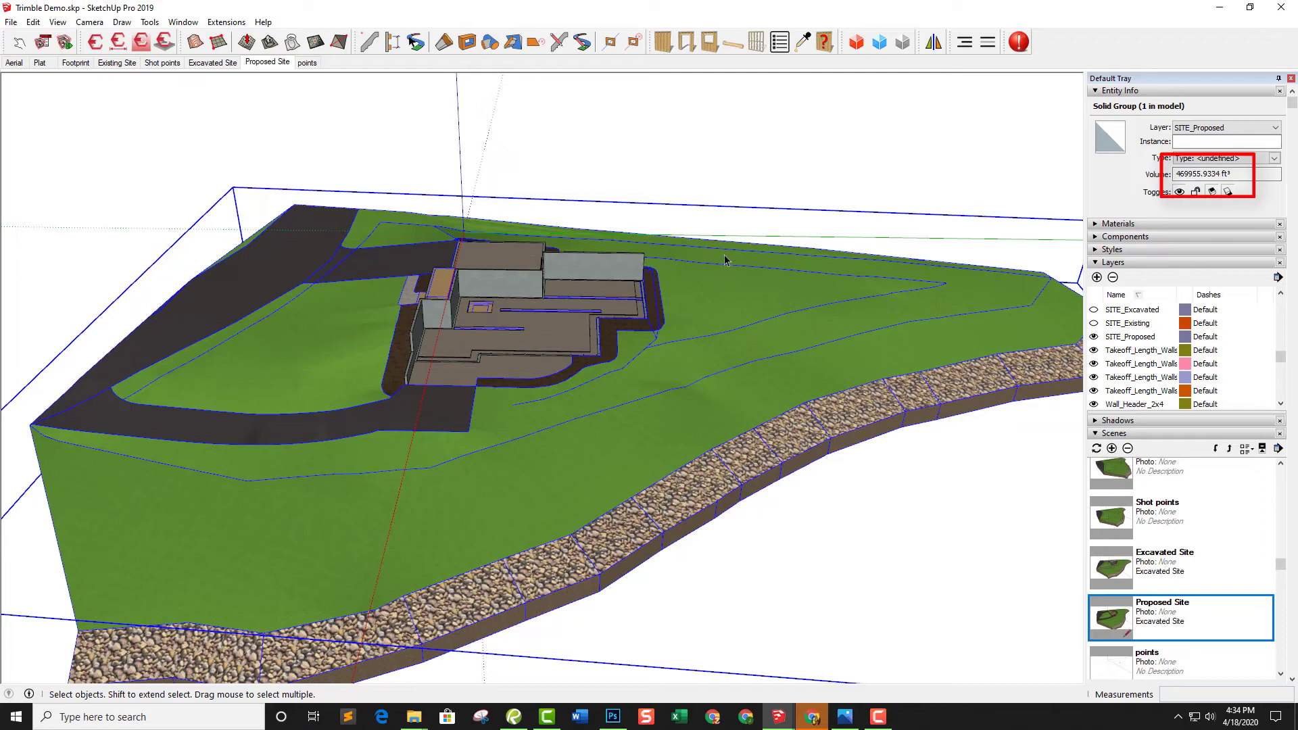
key("Escape")
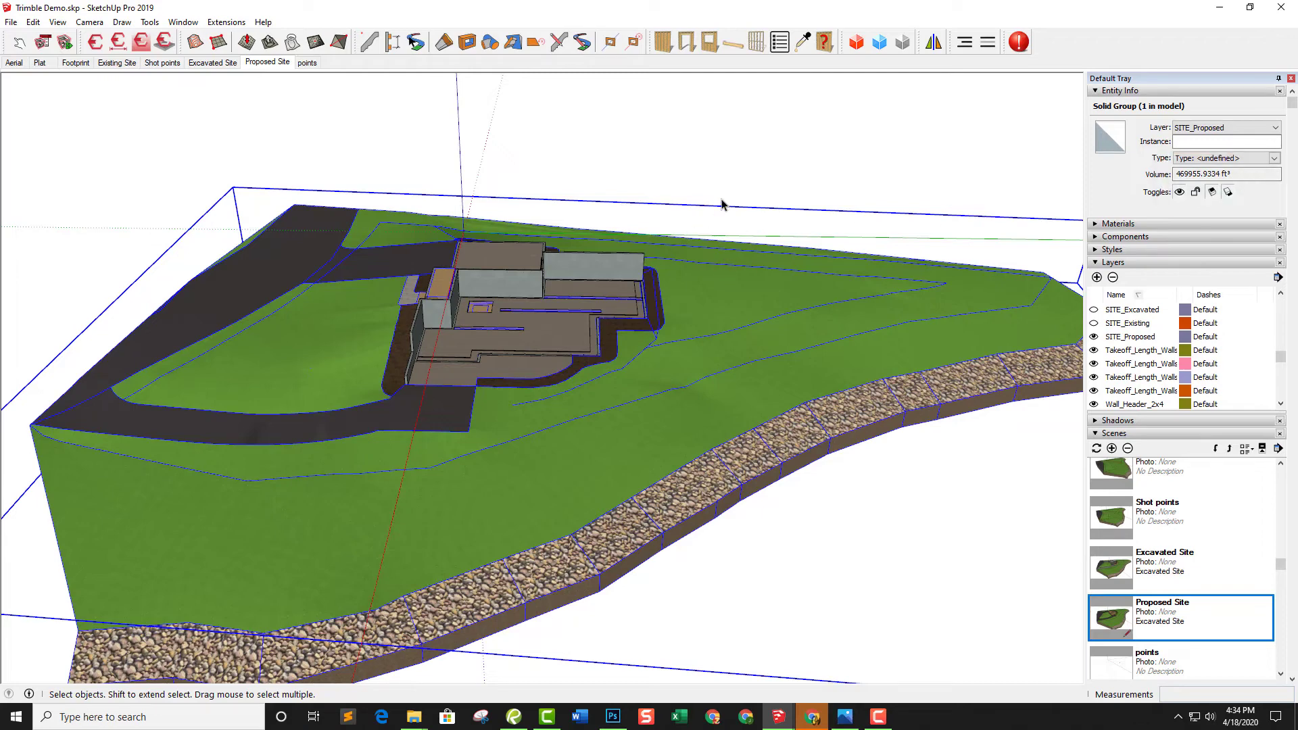
Clear the selection and examine the proposed site's foundation, driveway and finished grading from the lake side
middle_click_drag(721, 230, 824, 136)
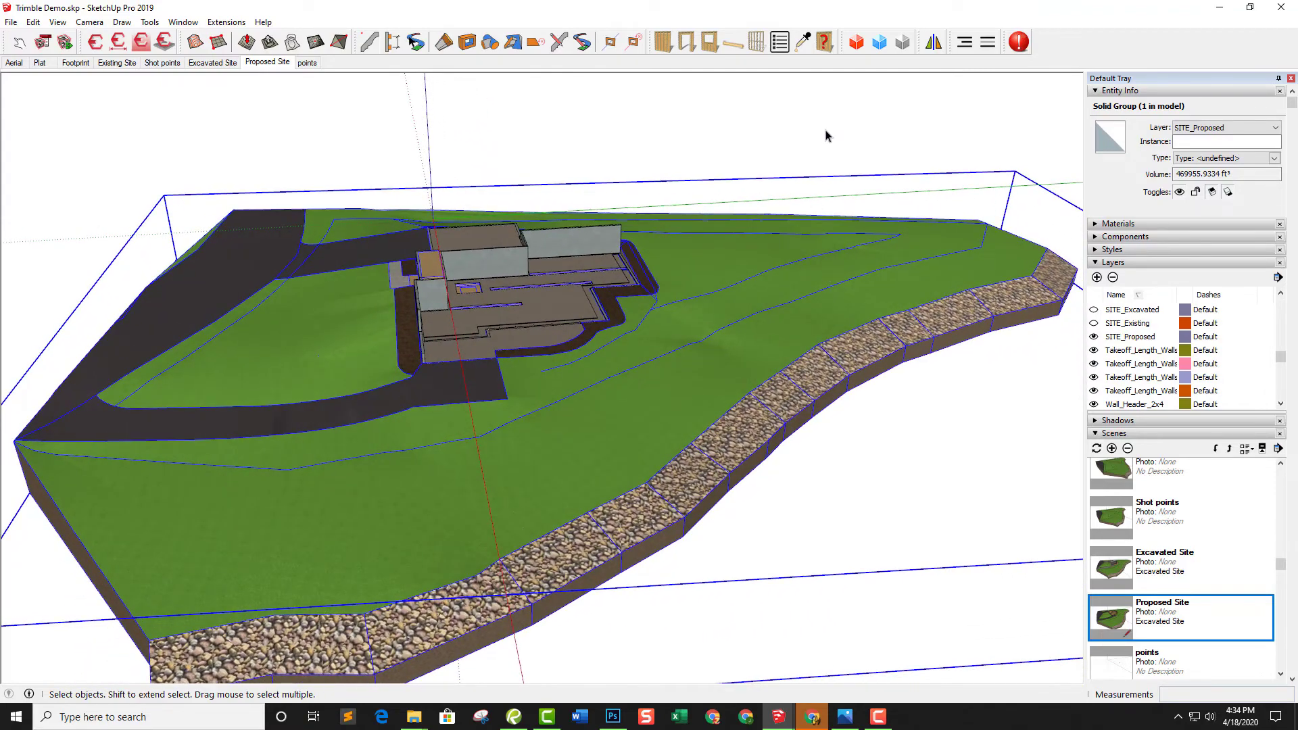
left_click(868, 137)
middle_click_drag(906, 179, 859, 215)
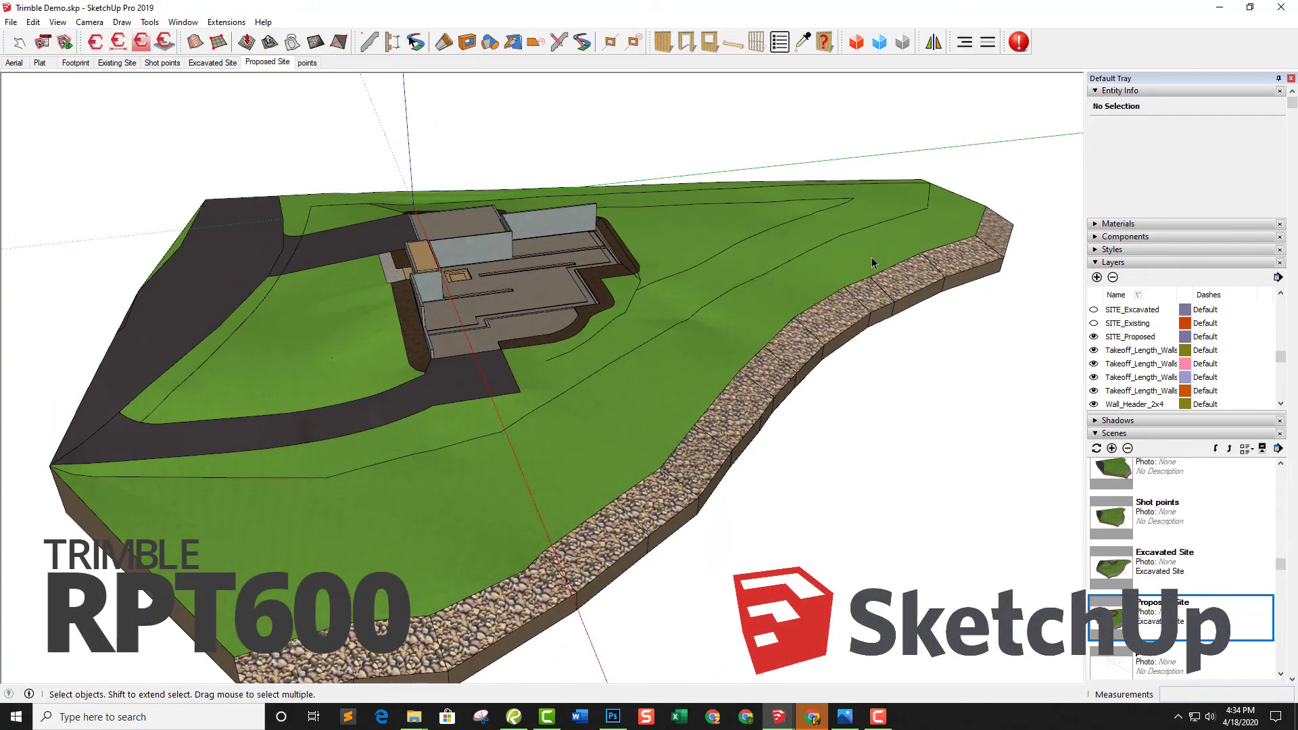
middle_click_drag(880, 249, 784, 277)
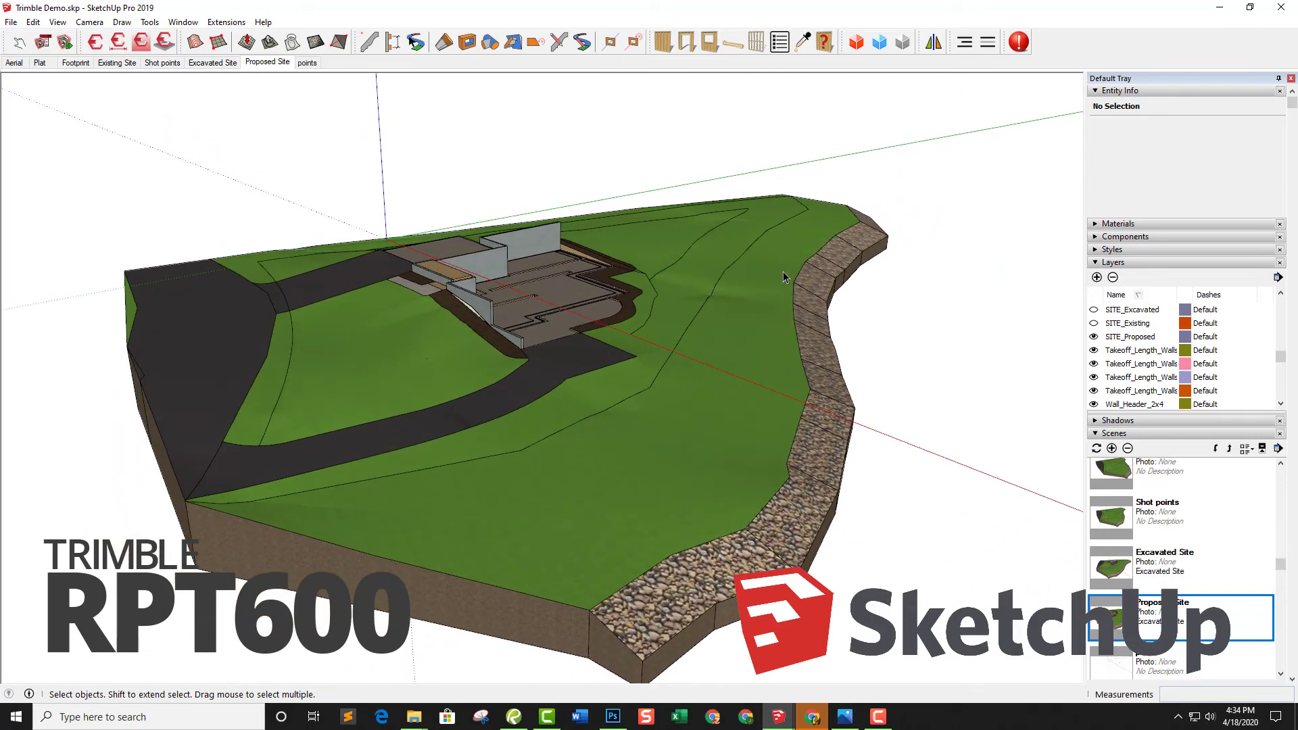